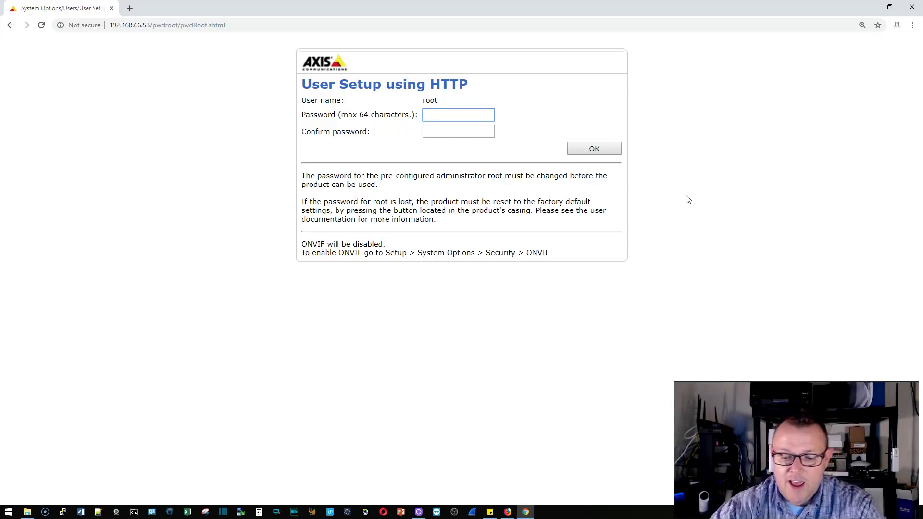
# Step: Set the root administrator password, entering it and confirming it
pyautogui.write('•••••')
pyautogui.press('Tab')
pyautogui.write('••••••••')
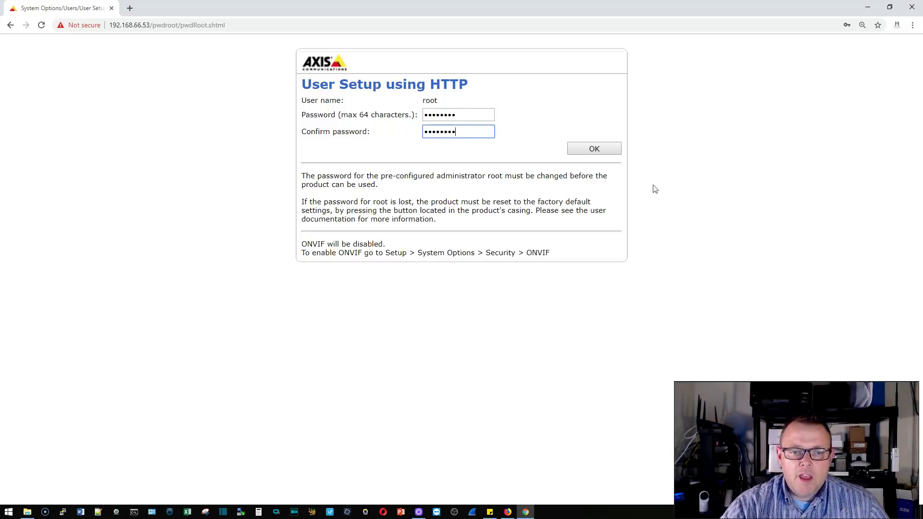
pyautogui.click(604, 151)
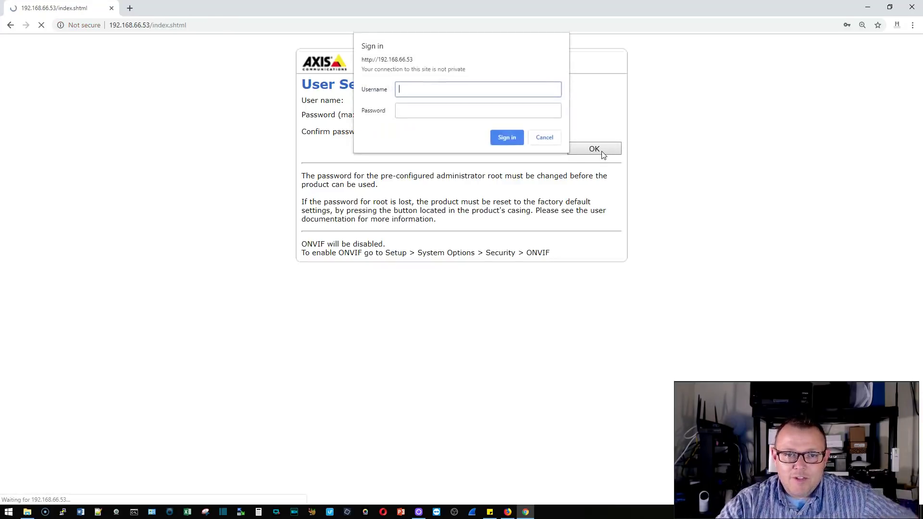
# Step: Sign in as root with the root password and decline saving it in the browser
pyautogui.write('root')
pyautogui.press('Tab')
pyautogui.write('••••••••')
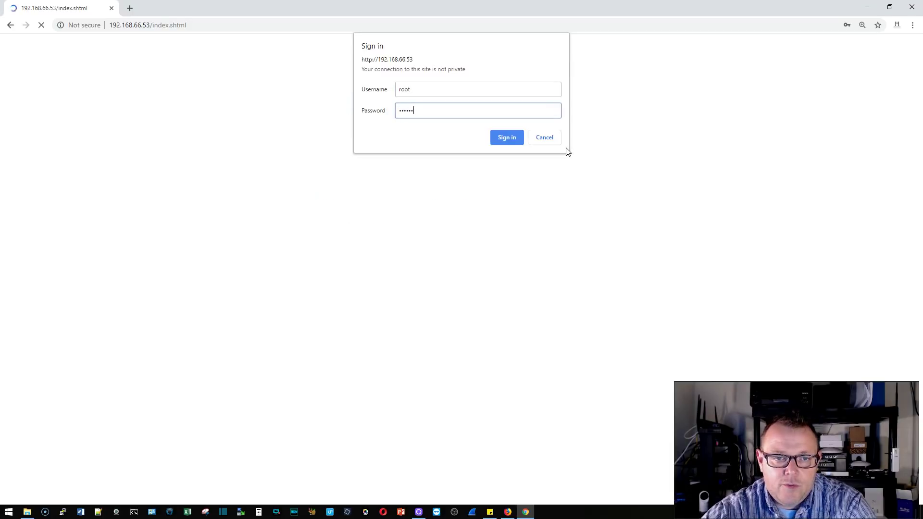
pyautogui.write('•')
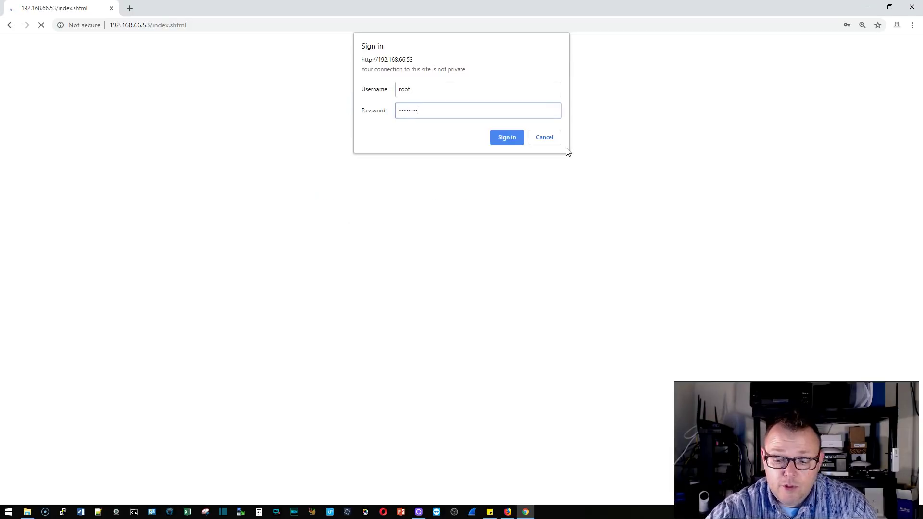
pyautogui.press('Return')
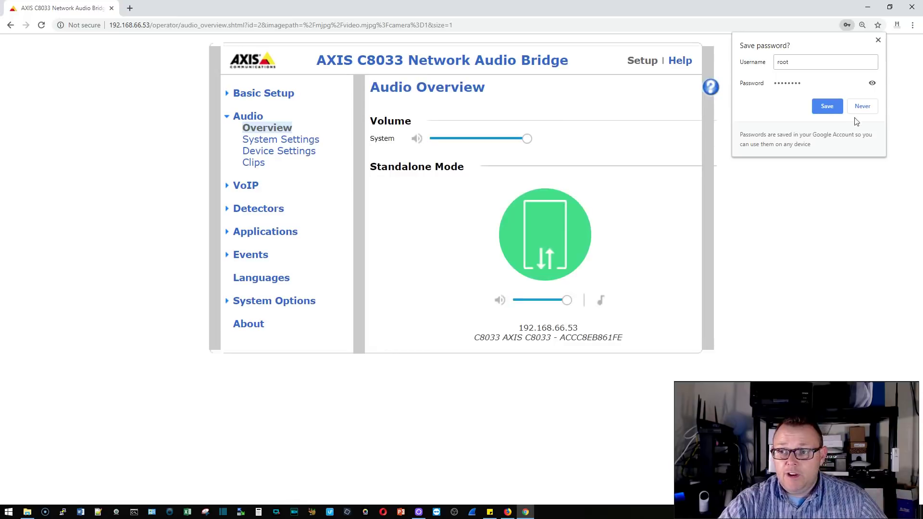
pyautogui.click(870, 108)
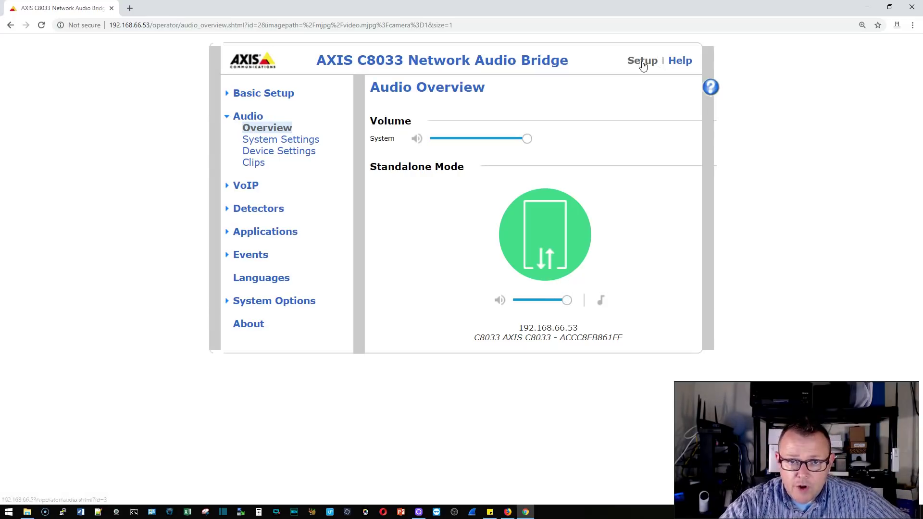
# Step: Show the Basic Setup Users page, where root is the only Administrator
pyautogui.click(276, 95)
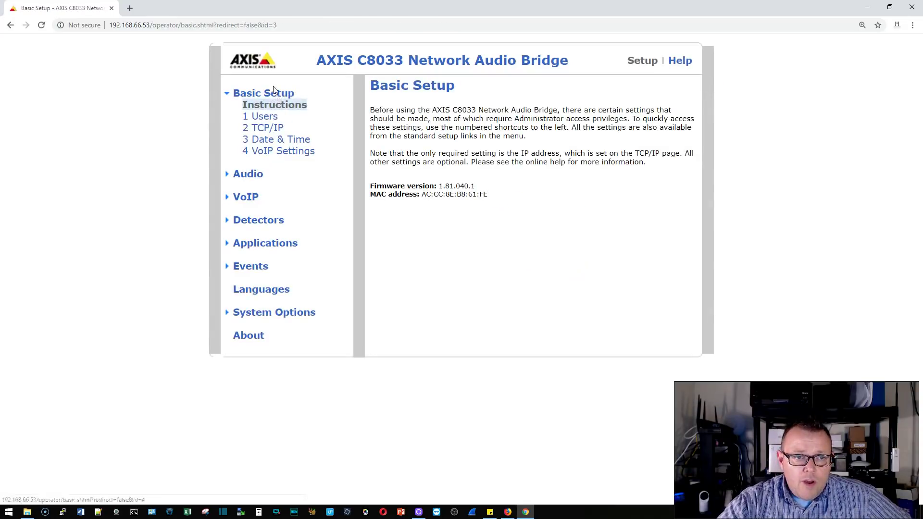
pyautogui.click(268, 121)
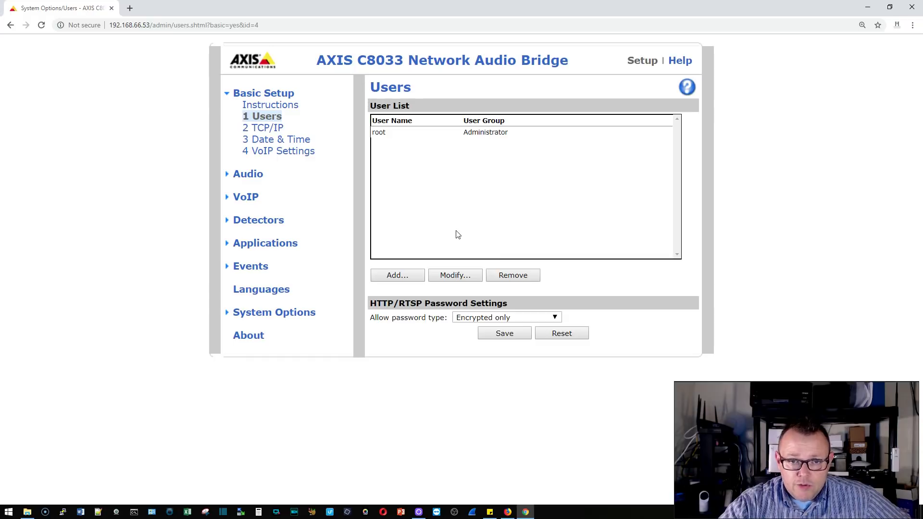
# Step: Add a new user with Administrator rights and its password confirmed, then show Basic TCP/IP Settings
pyautogui.click(397, 275)
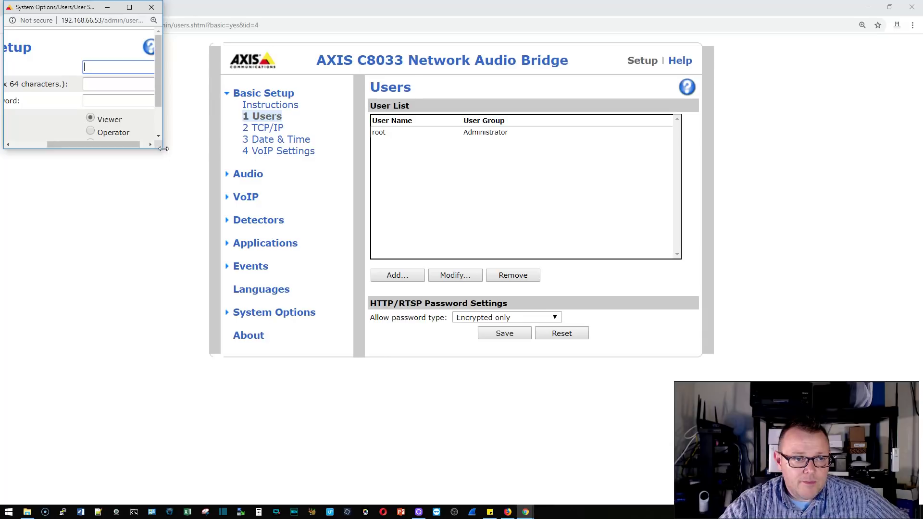
pyautogui.moveTo(163, 149); pyautogui.dragTo(352, 245)
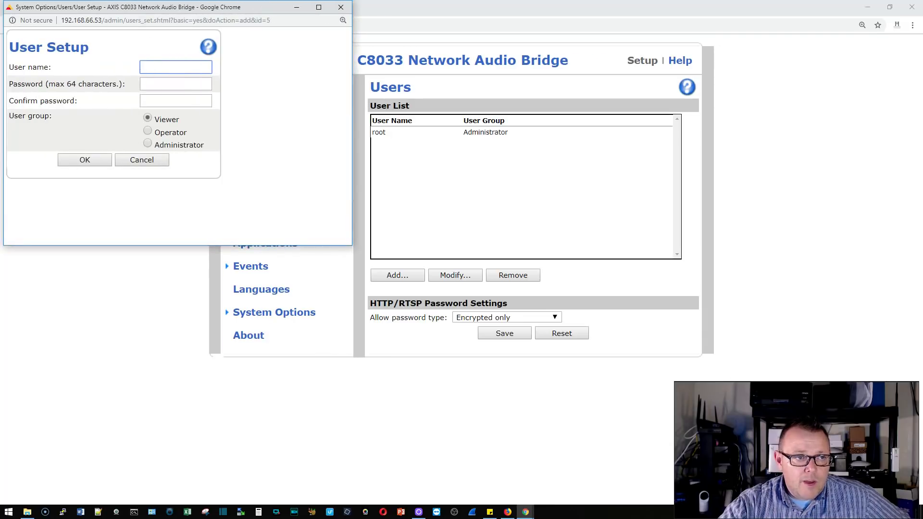
pyautogui.write('whove')
pyautogui.press('Tab')
pyautogui.write('••••••••')
pyautogui.press('Tab')
pyautogui.write('••••••••')
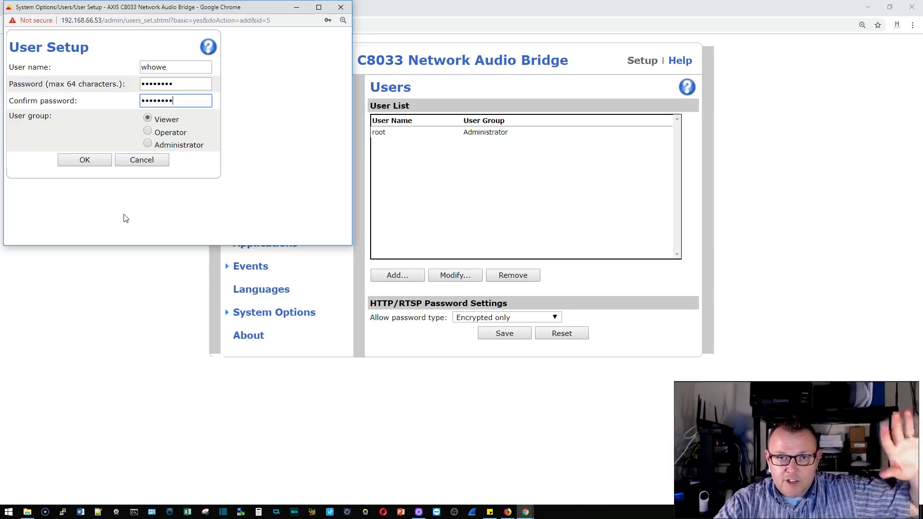
pyautogui.click(147, 144)
pyautogui.click(84, 159)
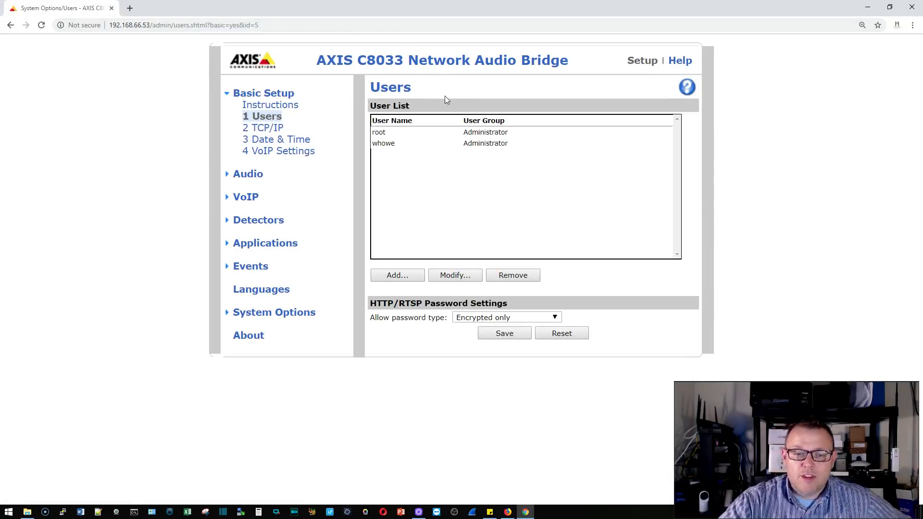
pyautogui.click(271, 131)
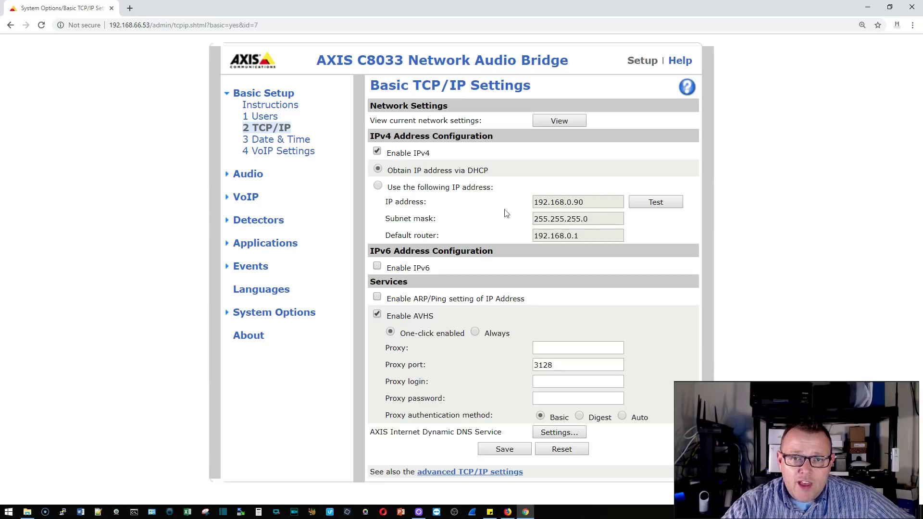
# Step: Save time zone GMT-06 (Chicago, Dallas, New Orleans) with automatic daylight-saving adjustment
pyautogui.click(296, 141)
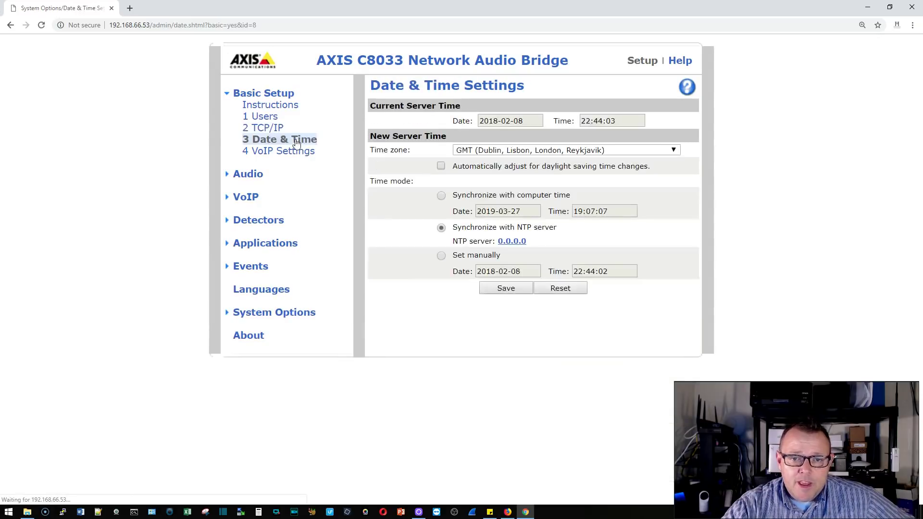
pyautogui.click(584, 152)
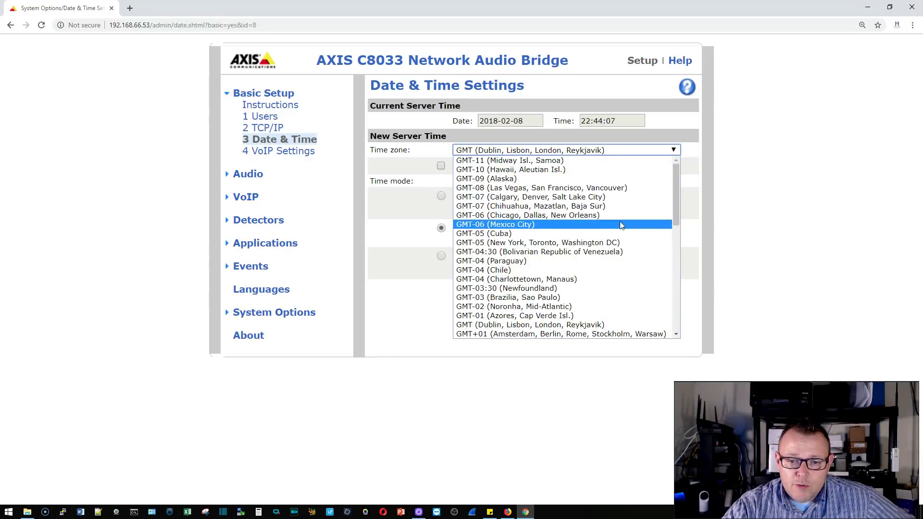
pyautogui.click(594, 219)
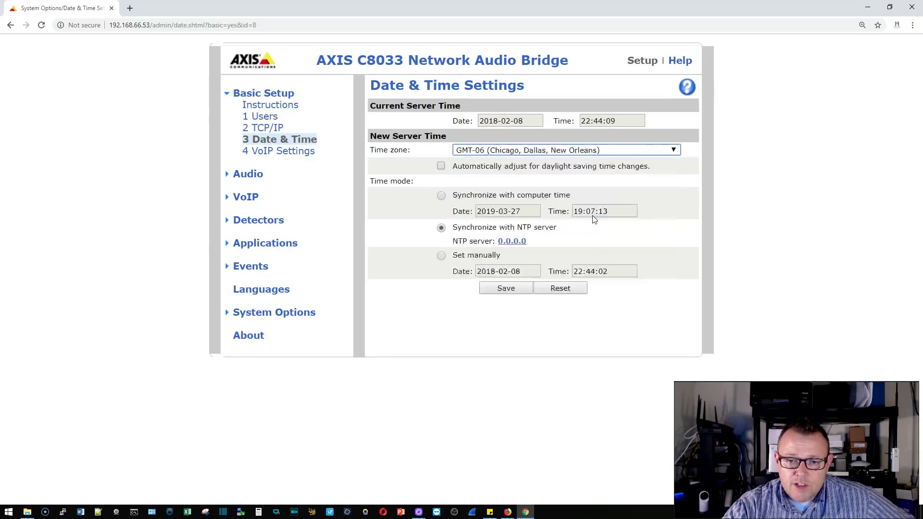
pyautogui.click(442, 166)
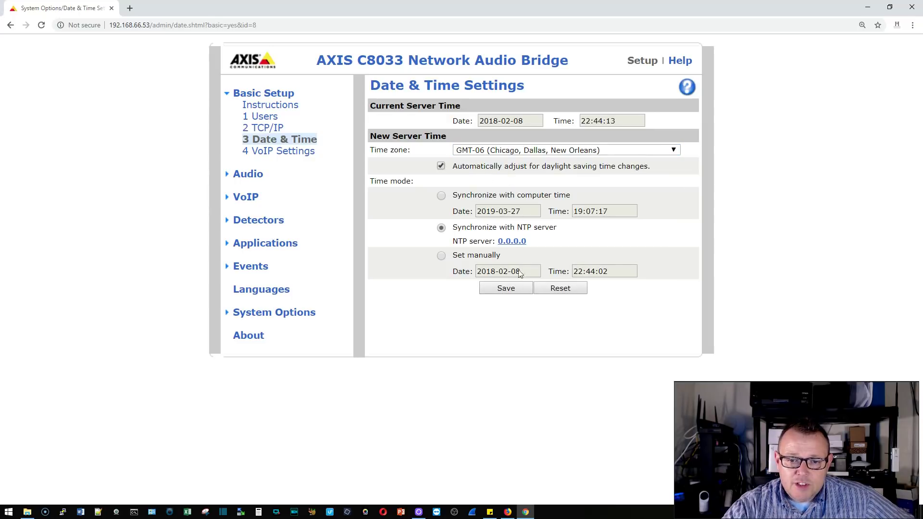
pyautogui.click(506, 289)
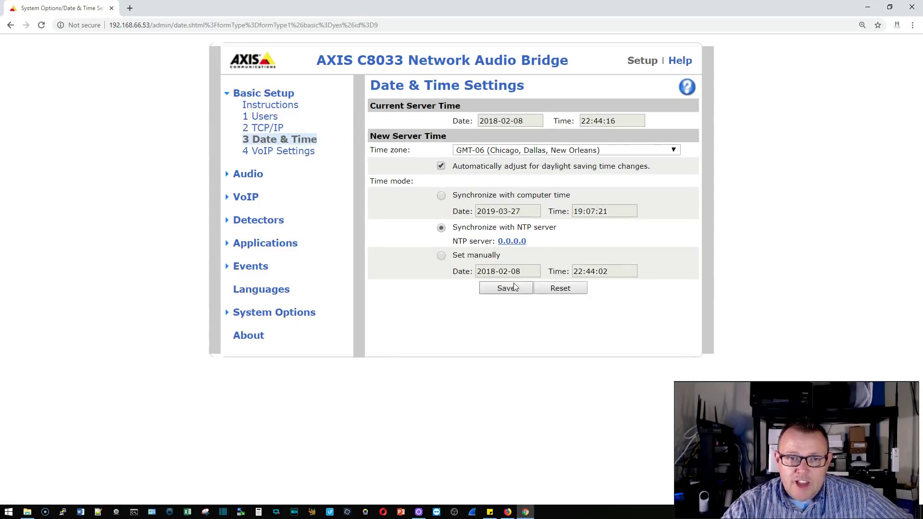
pyautogui.click(517, 245)
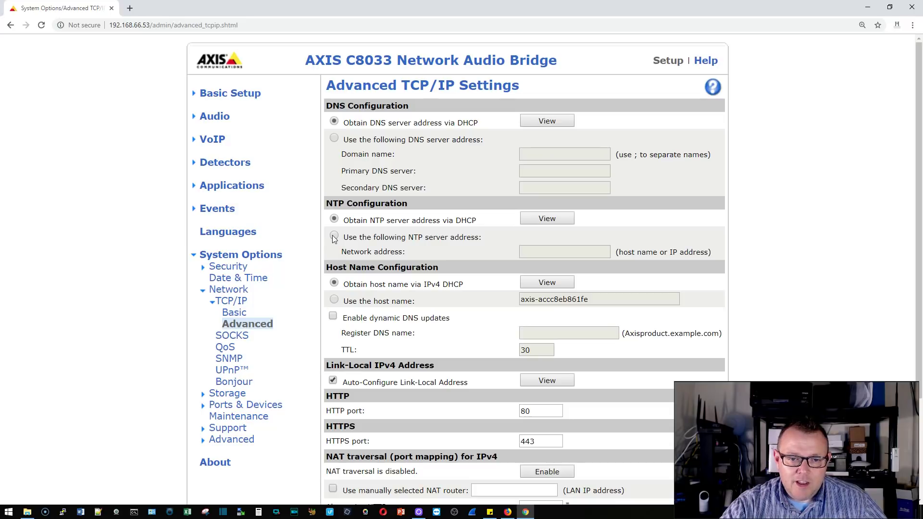
# Step: Replace the 0.0.0.0 NTP server address with ntp.uiuc.edu and save it
pyautogui.click(334, 236)
pyautogui.moveTo(558, 254); pyautogui.dragTo(426, 246)
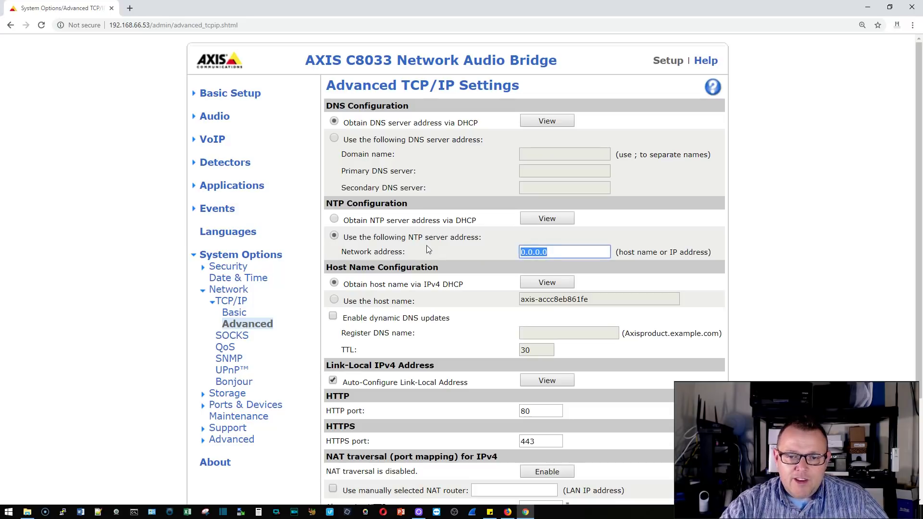
pyautogui.write('nt')
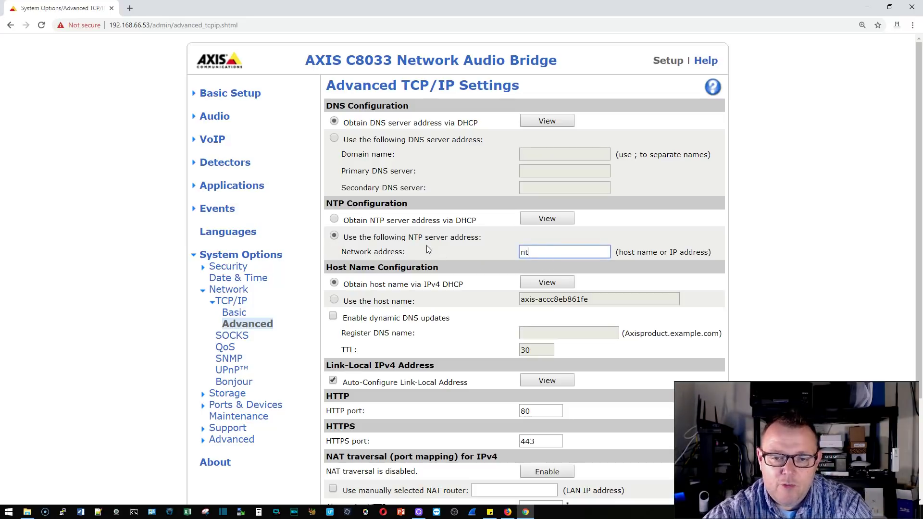
pyautogui.write('p.uiuc.edu')
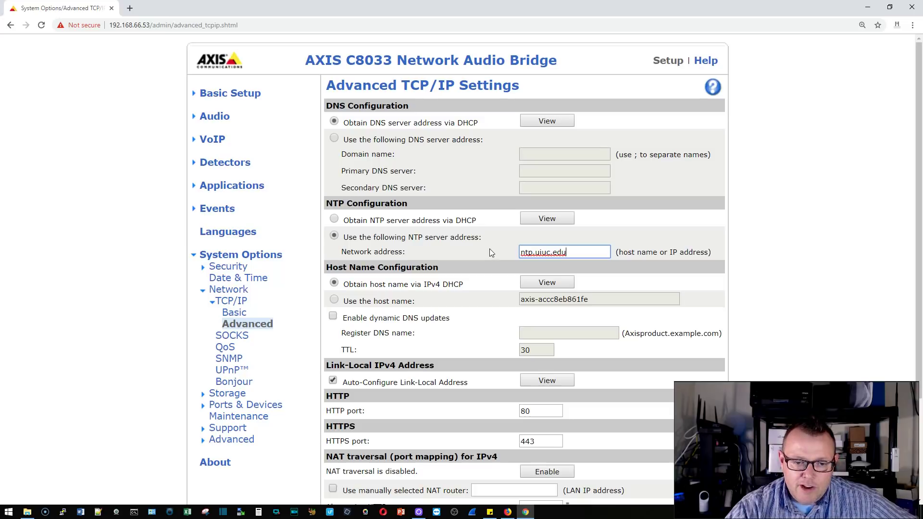
pyautogui.scroll(-1, 489, 252)
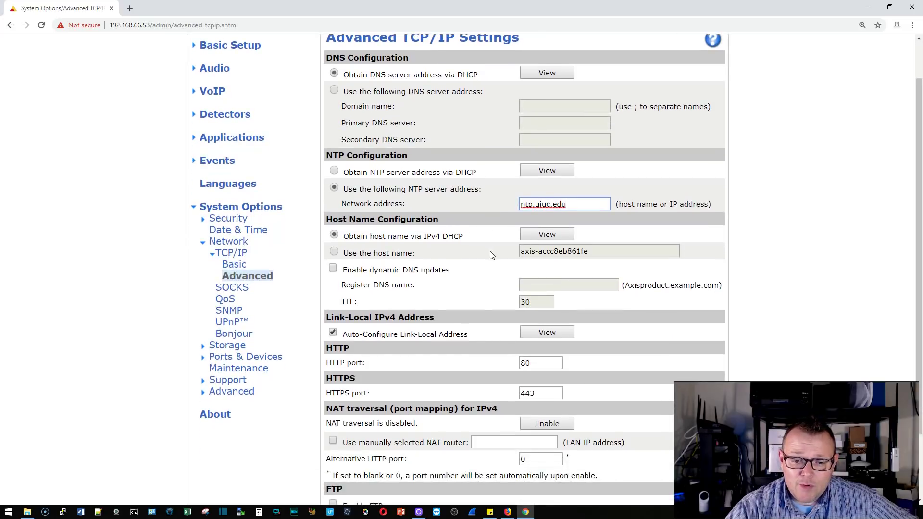
pyautogui.scroll(-2, 490, 252)
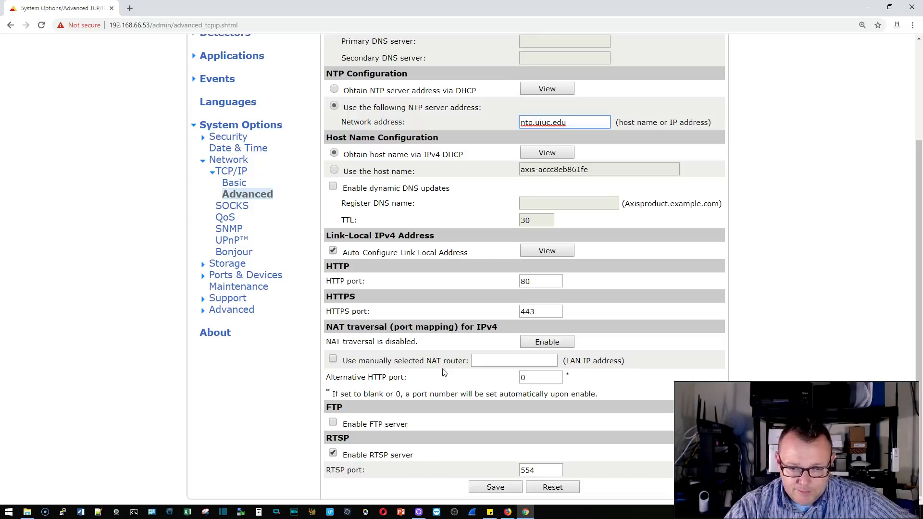
pyautogui.scroll(3, 431, 391)
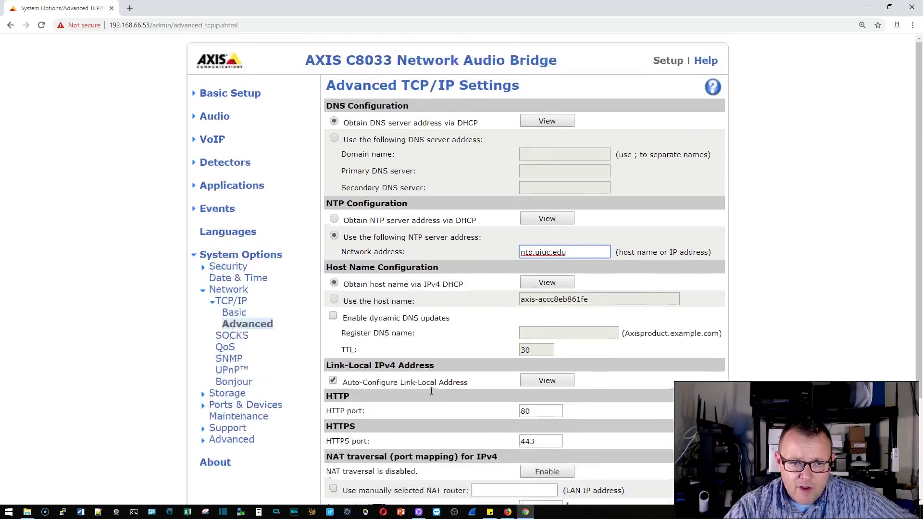
pyautogui.scroll(-3, 430, 391)
pyautogui.click(500, 487)
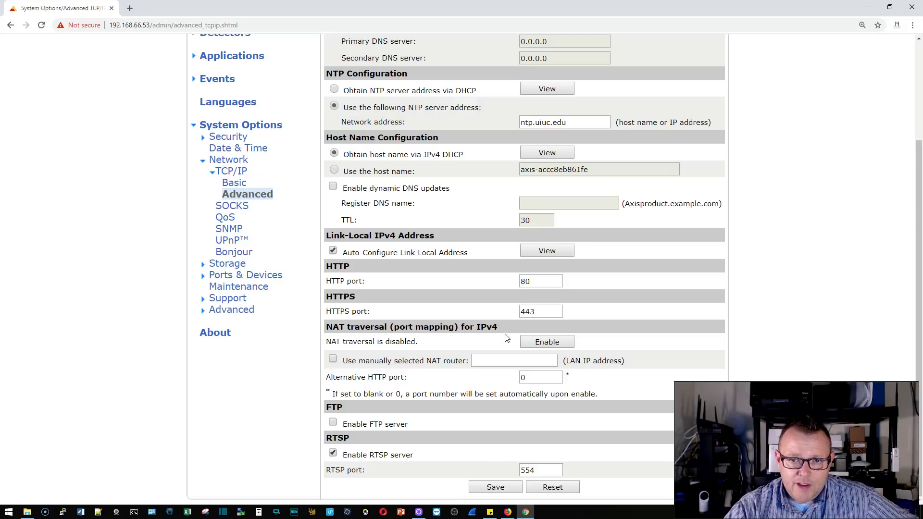
# Step: Return to the Basic Setup overview and reopen the Date & Time settings
pyautogui.scroll(2, 507, 337)
pyautogui.scroll(1, 506, 337)
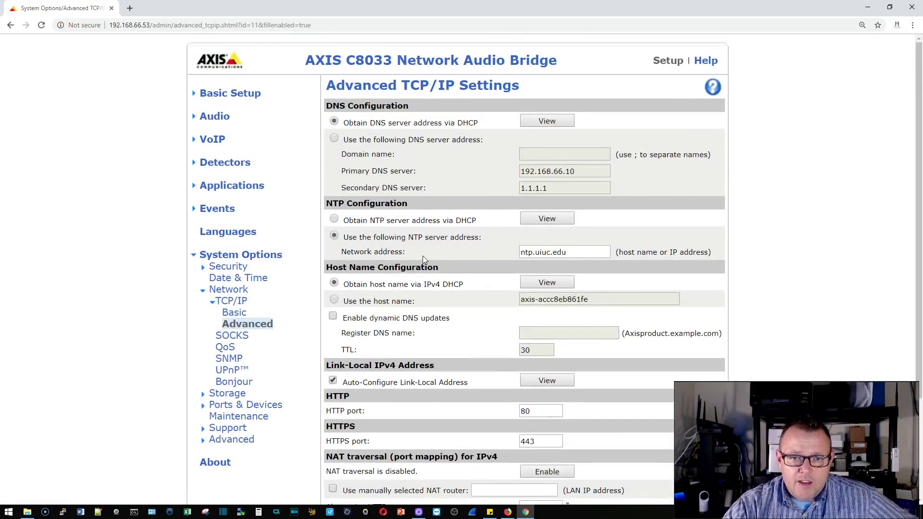
pyautogui.scroll(-4, 422, 256)
pyautogui.scroll(4, 312, 188)
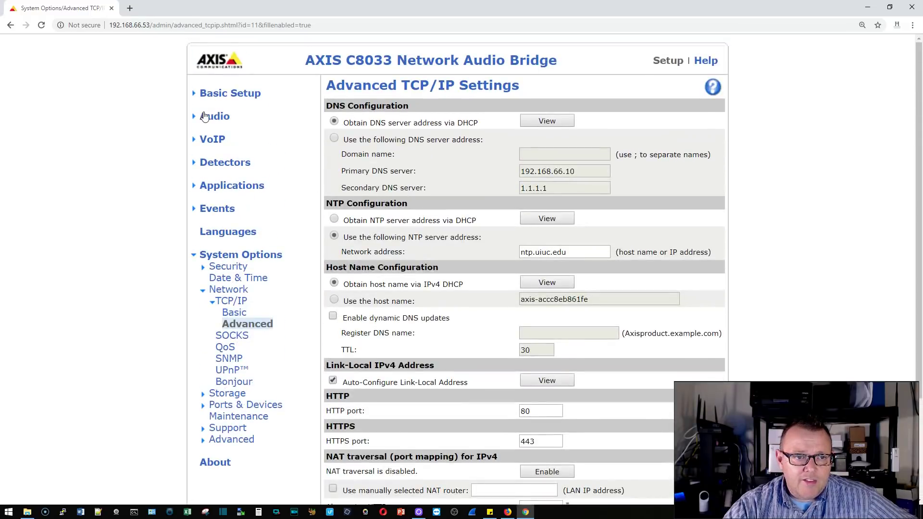
pyautogui.click(224, 96)
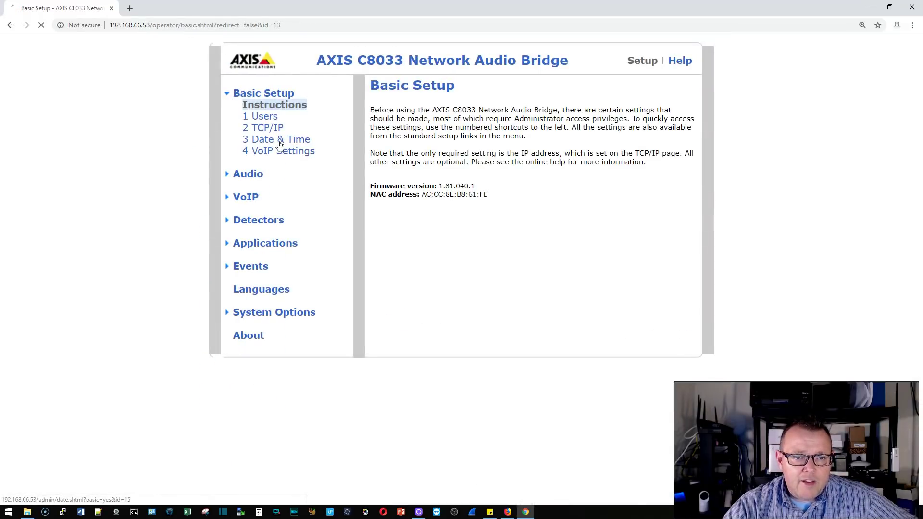
pyautogui.click(279, 144)
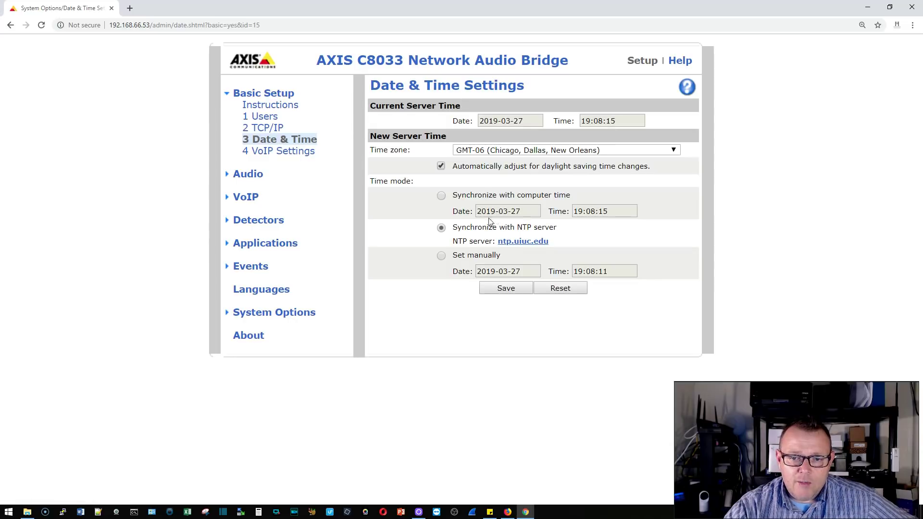
# Step: Review the VoIP settings, then show the Audio overview with system volume and Standalone Mode
pyautogui.click(299, 154)
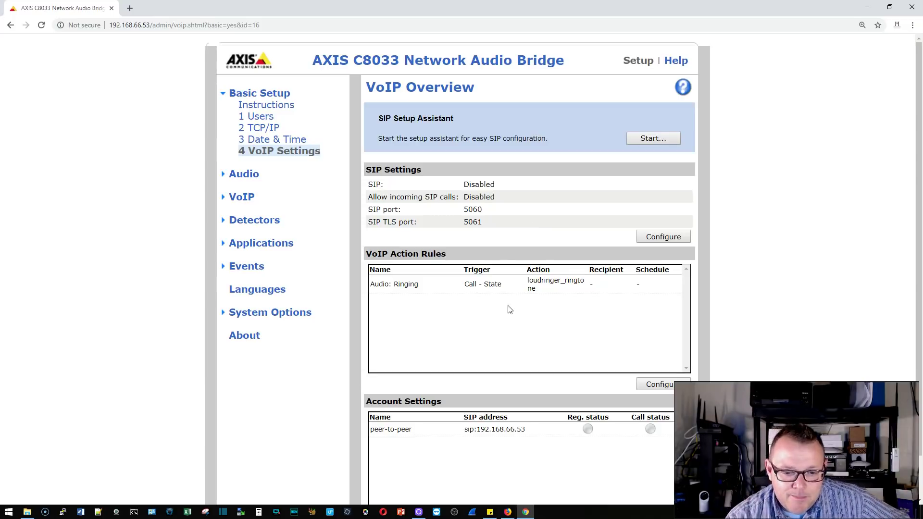
pyautogui.scroll(-1, 508, 309)
pyautogui.scroll(1, 509, 309)
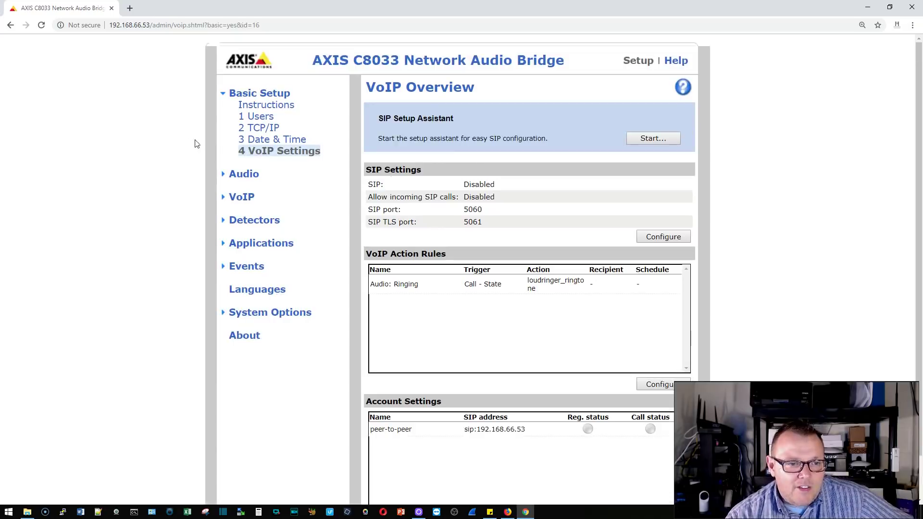
pyautogui.click(243, 174)
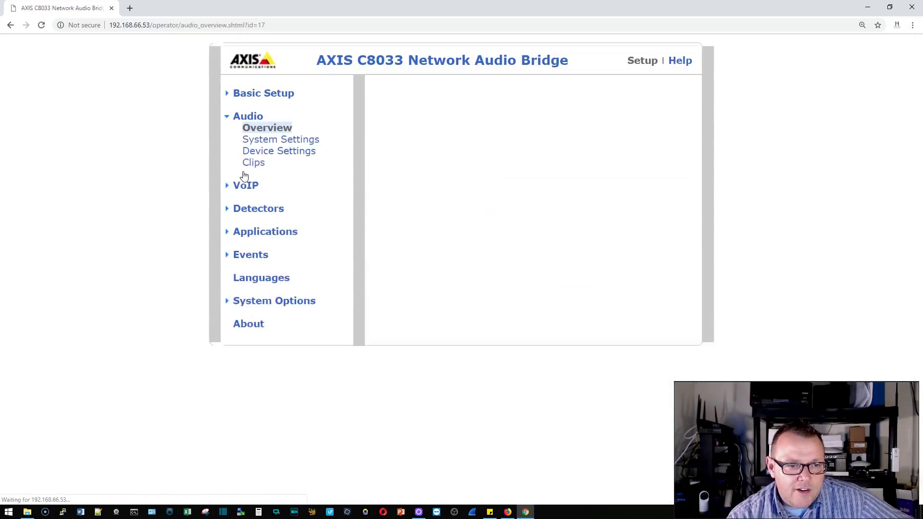
# Step: Enable broadcast of the analog audio input in Audio System Settings and apply it
pyautogui.click(288, 143)
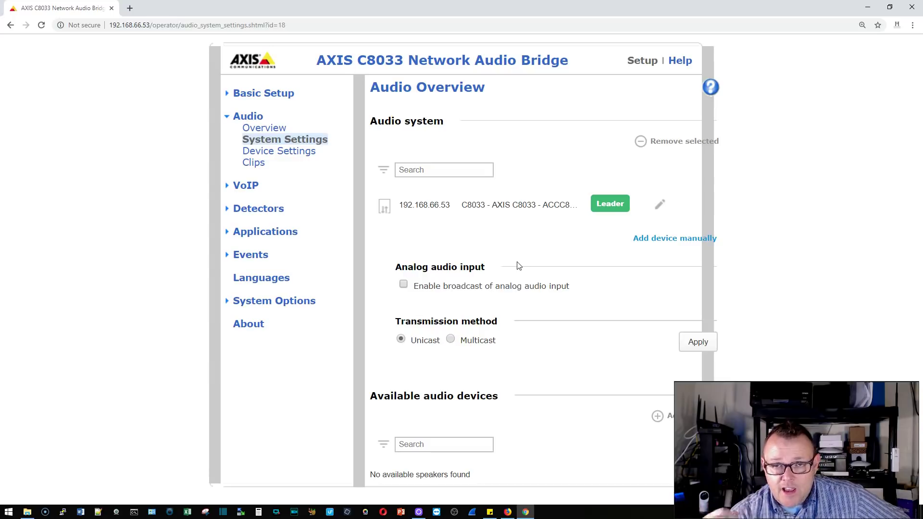
pyautogui.click(403, 284)
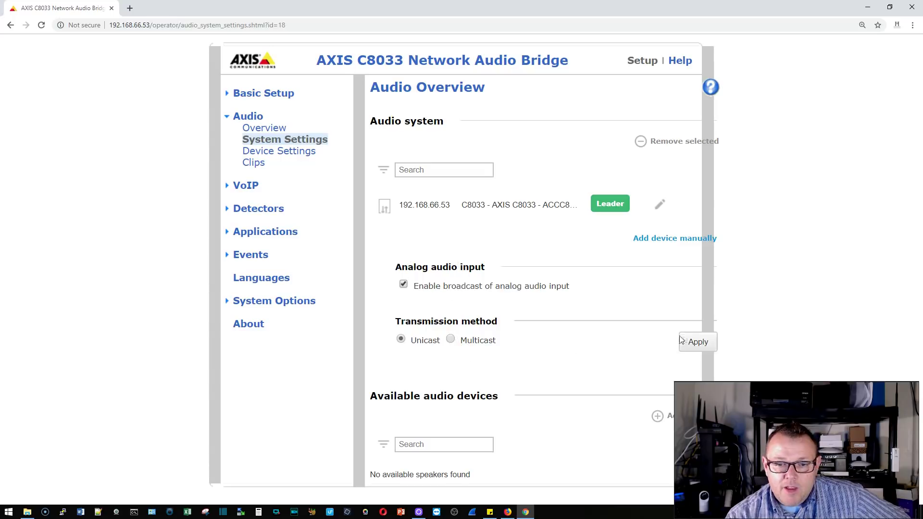
pyautogui.click(694, 342)
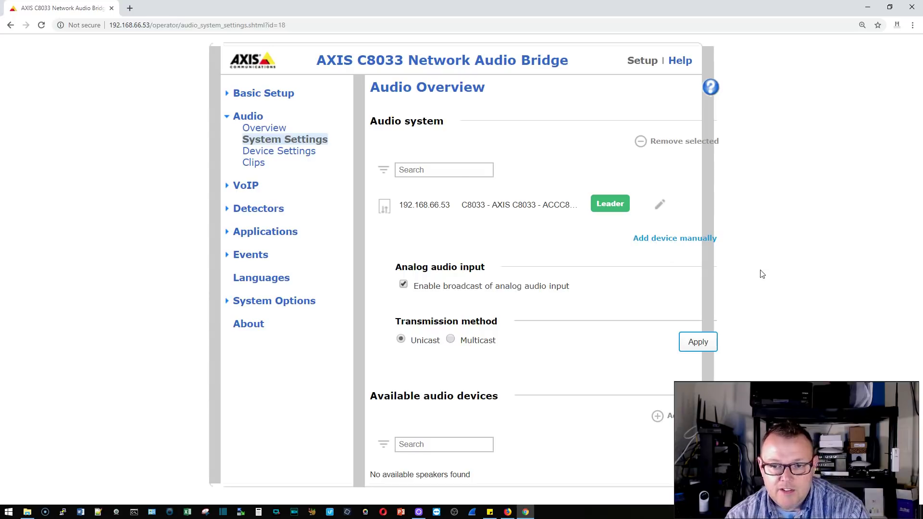
pyautogui.hotkey('ctrl', '-')
pyautogui.hotkey('ctrl', '-')
pyautogui.hotkey('ctrl', '-')
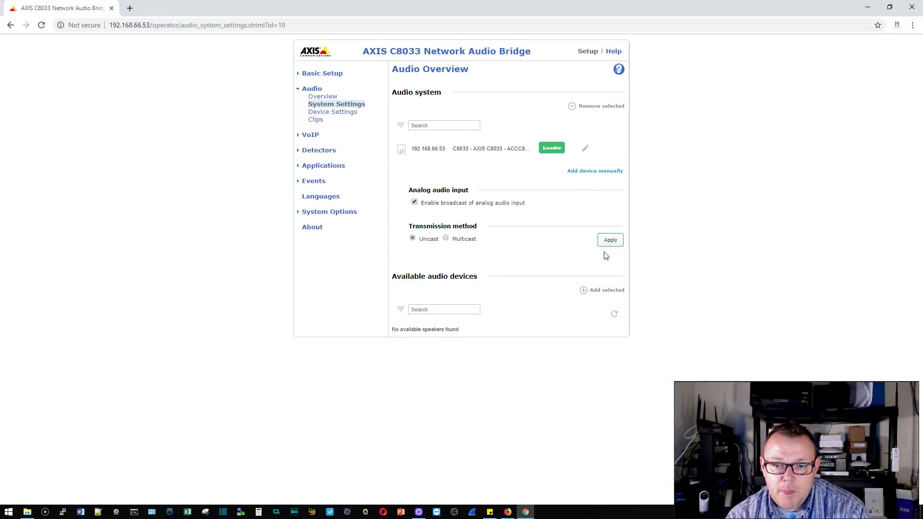
pyautogui.click(611, 243)
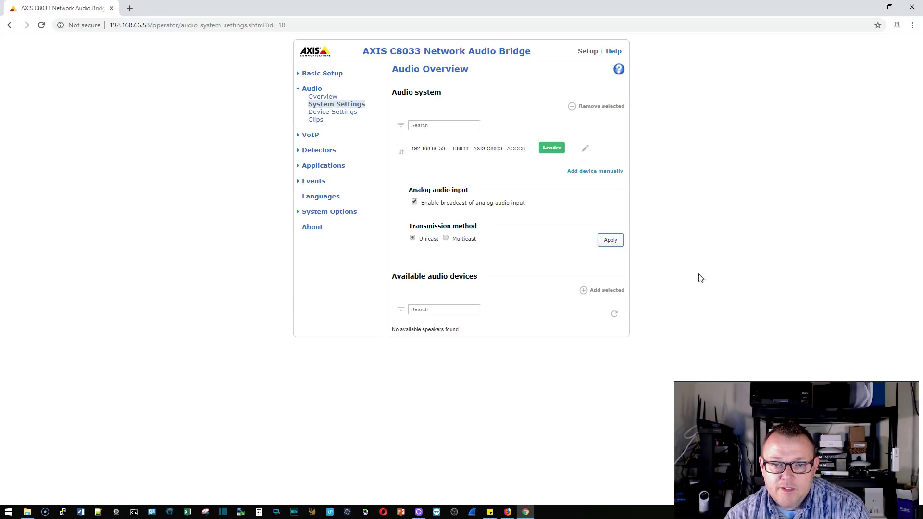
# Step: Restore 150% zoom and show the Audio Device Settings with its audio mode options
pyautogui.hotkey('ctrl', '+')
pyautogui.hotkey('ctrl', '+')
pyautogui.hotkey('ctrl', '+')
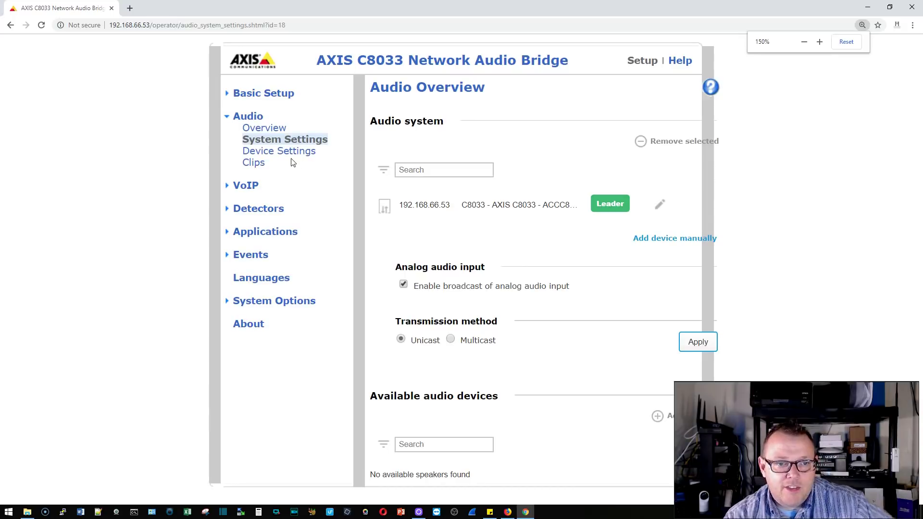
pyautogui.click(294, 151)
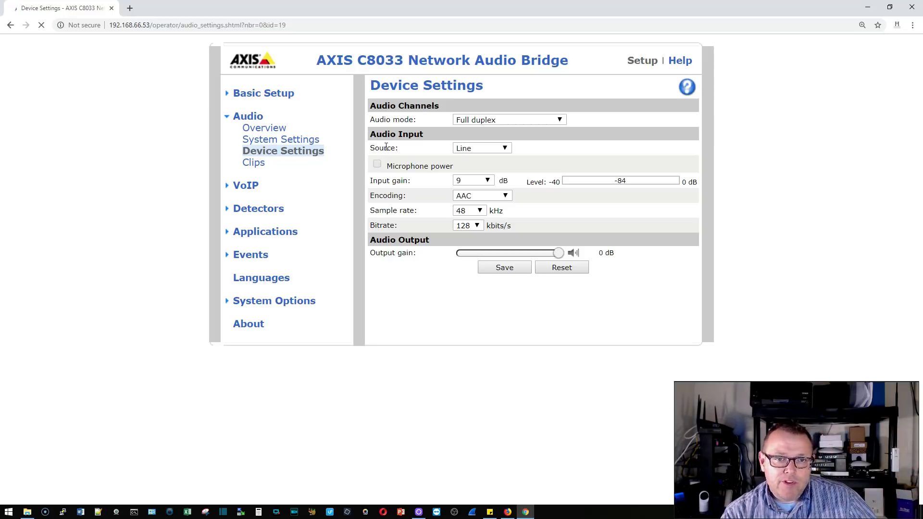
pyautogui.click(528, 120)
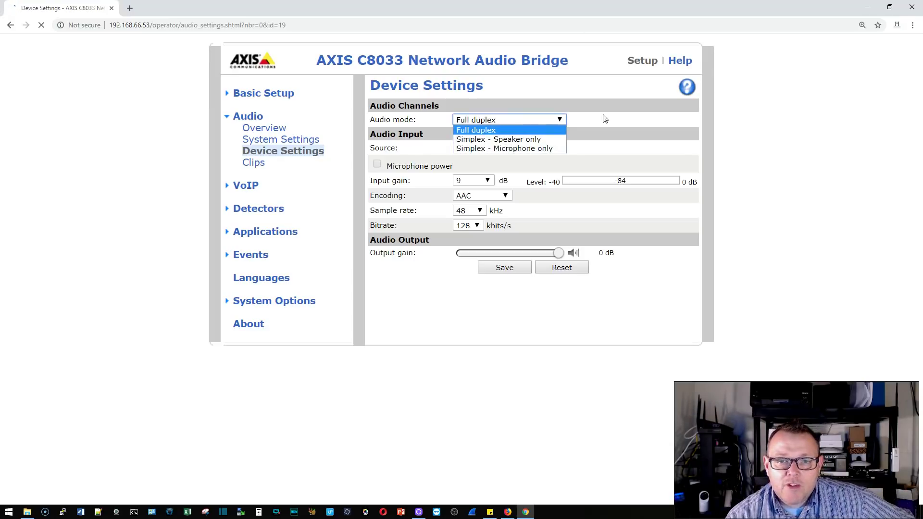
# Step: Keep Full duplex audio mode and Line input source, then show the Audio Clip List
pyautogui.click(632, 124)
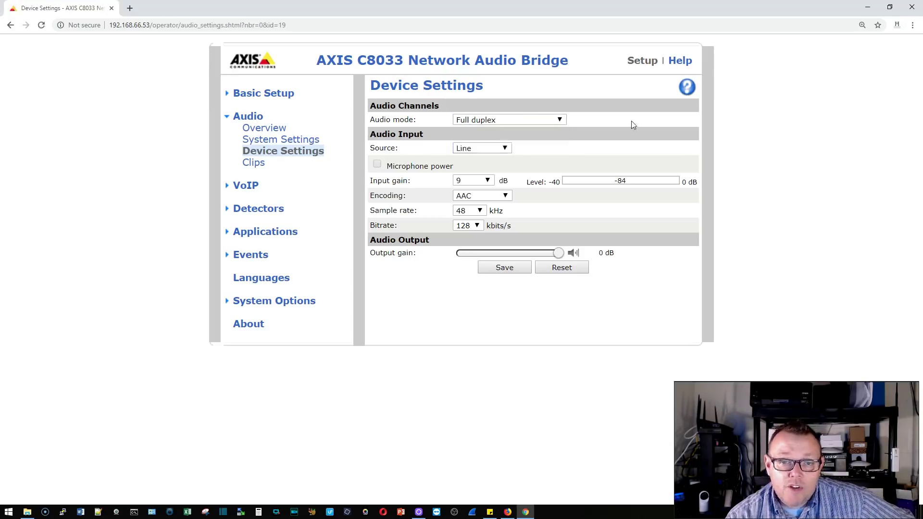
pyautogui.click(484, 149)
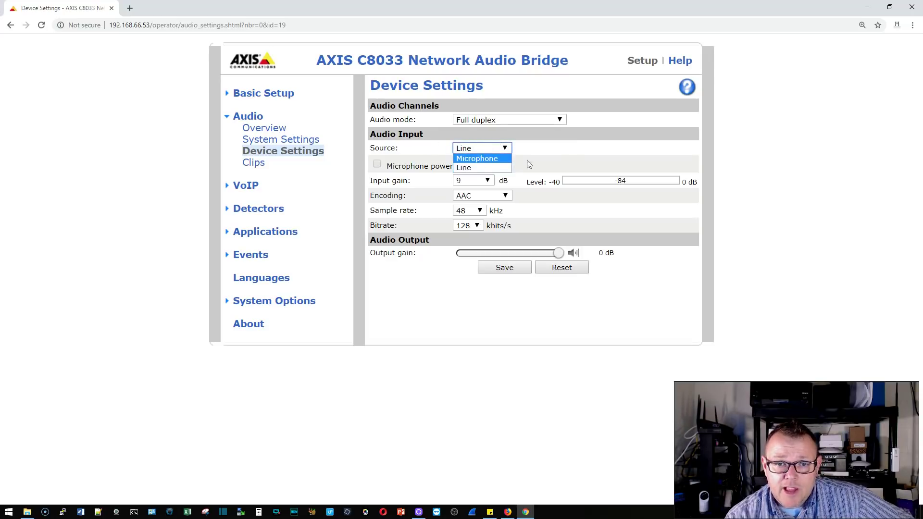
pyautogui.click(509, 170)
pyautogui.click(559, 163)
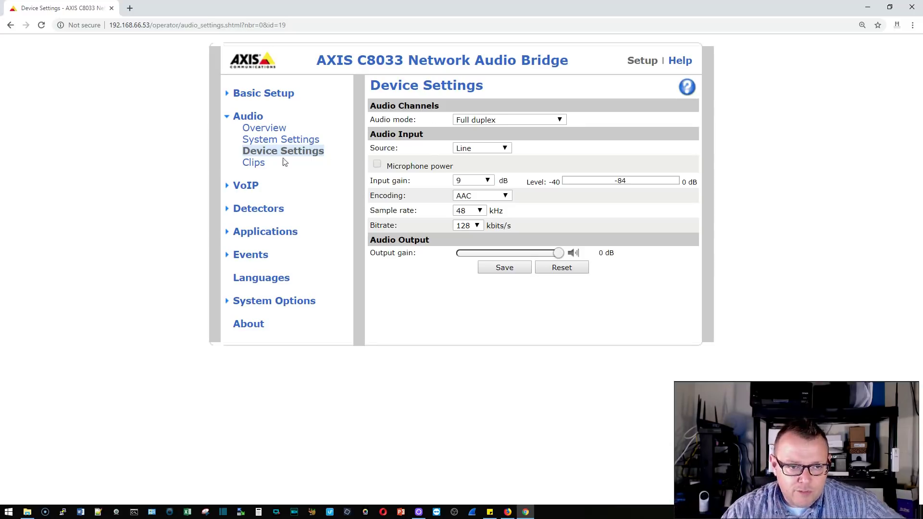
pyautogui.click(262, 166)
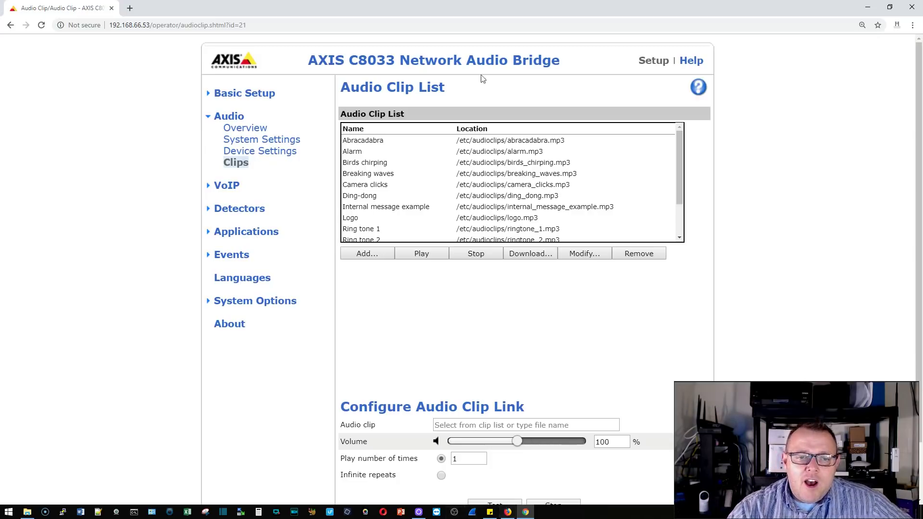
# Step: Scroll through the built-in clips such as Abracadabra, Alarm and Birds chirping
pyautogui.scroll(-1, 454, 183)
pyautogui.scroll(1, 456, 146)
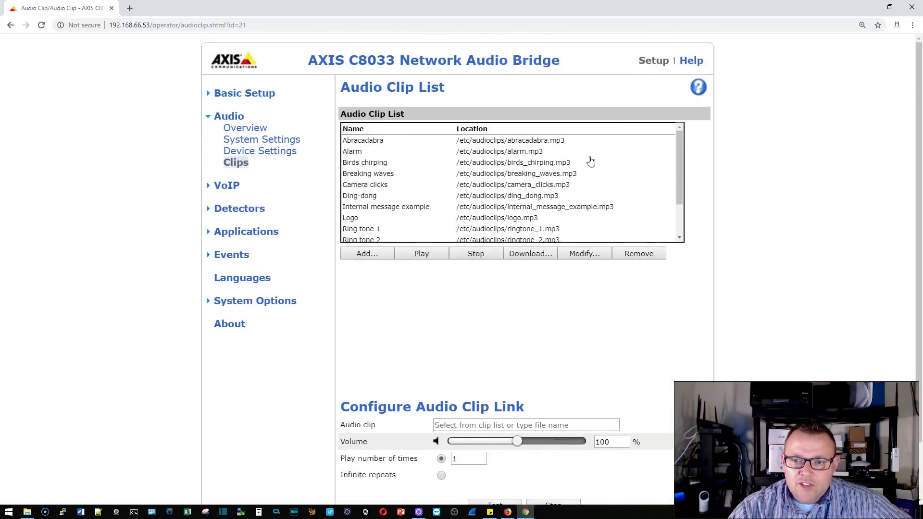
pyautogui.scroll(-1, 677, 142)
pyautogui.scroll(1, 684, 153)
pyautogui.scroll(-1, 682, 190)
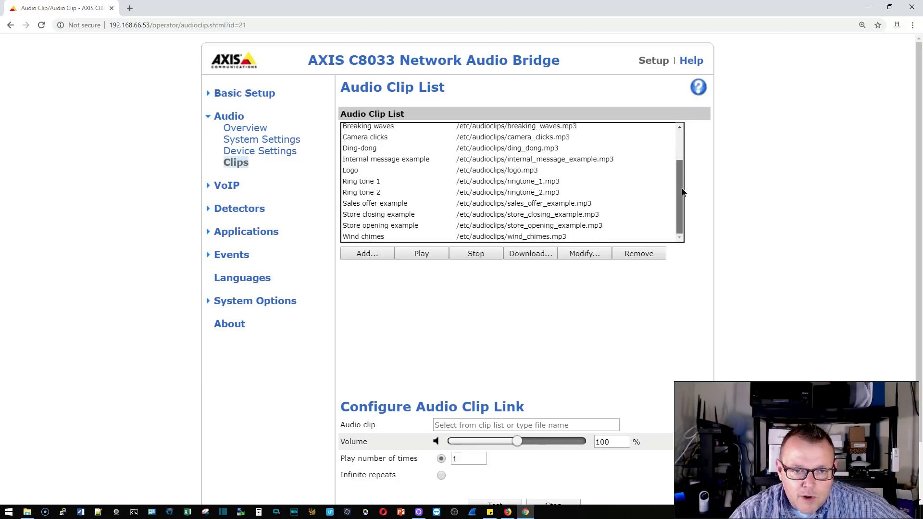
pyautogui.scroll(1, 685, 175)
pyautogui.scroll(1, 692, 144)
pyautogui.scroll(-1, 691, 151)
pyautogui.scroll(-1, 693, 163)
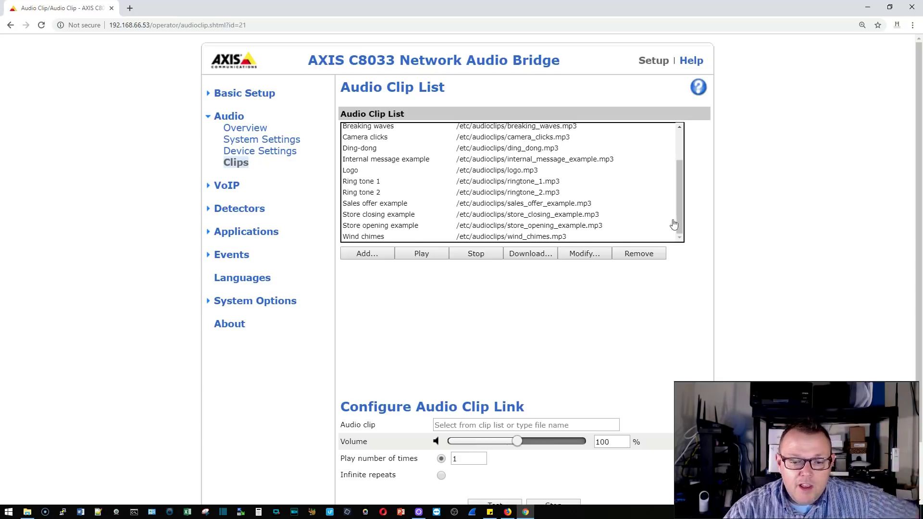
# Step: Show the VoIP overview with SIP disabled on port 5060, then its SIP settings
pyautogui.scroll(-1, 673, 250)
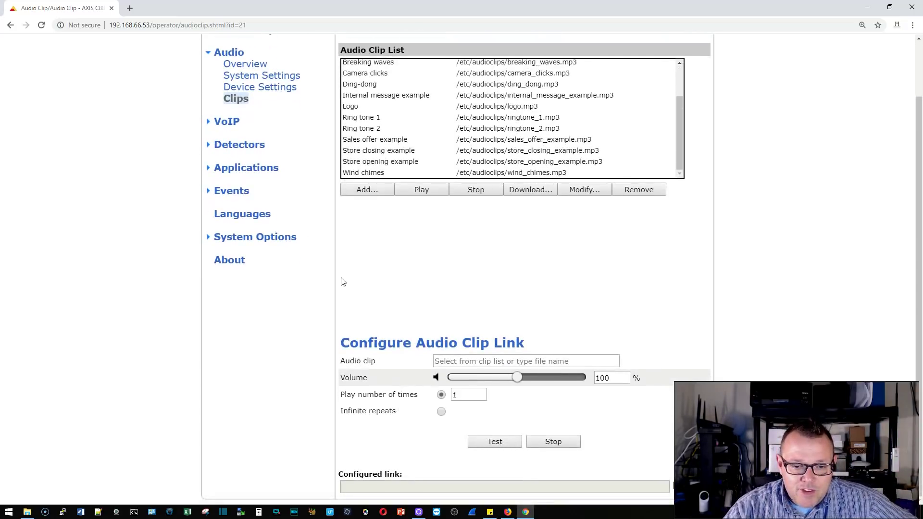
pyautogui.scroll(1, 422, 340)
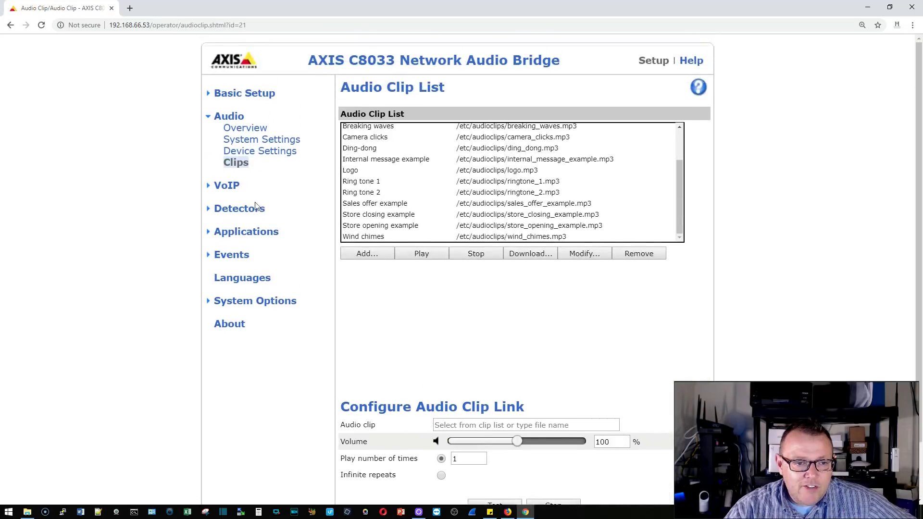
pyautogui.click(225, 188)
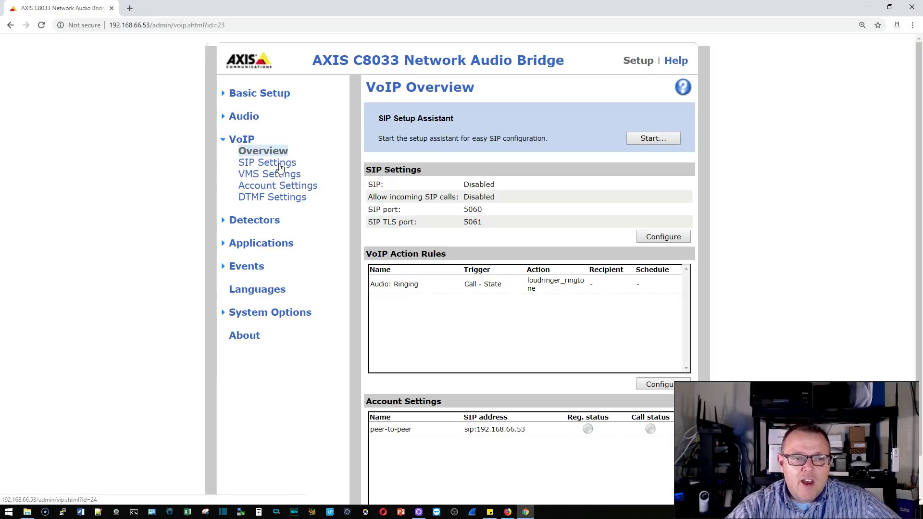
pyautogui.click(279, 164)
# Step: Step through VMS settings to VoIP Account Settings showing the peer-to-peer UDP account
pyautogui.scroll(-2, 347, 177)
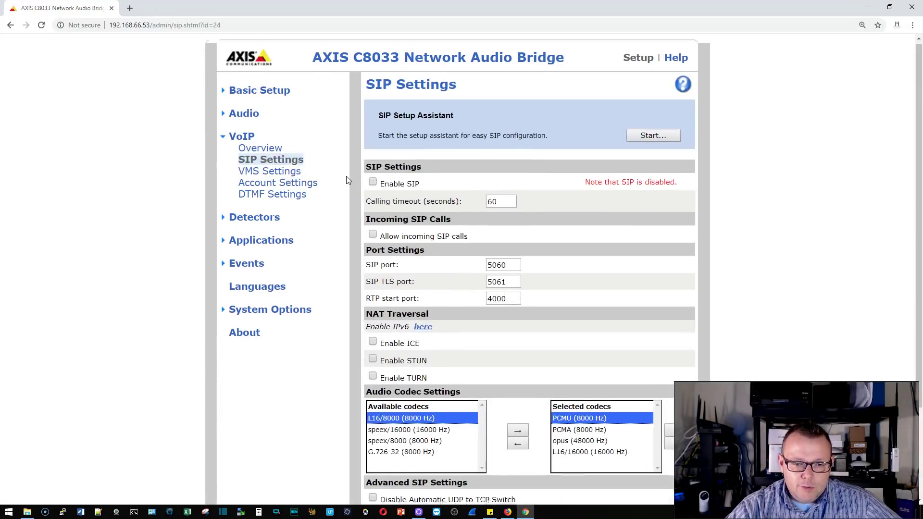
pyautogui.scroll(2, 346, 176)
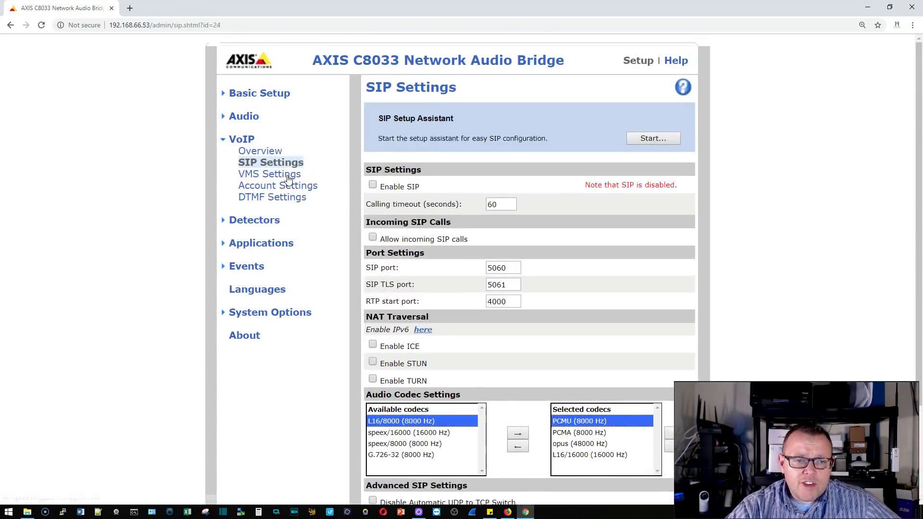
pyautogui.click(292, 176)
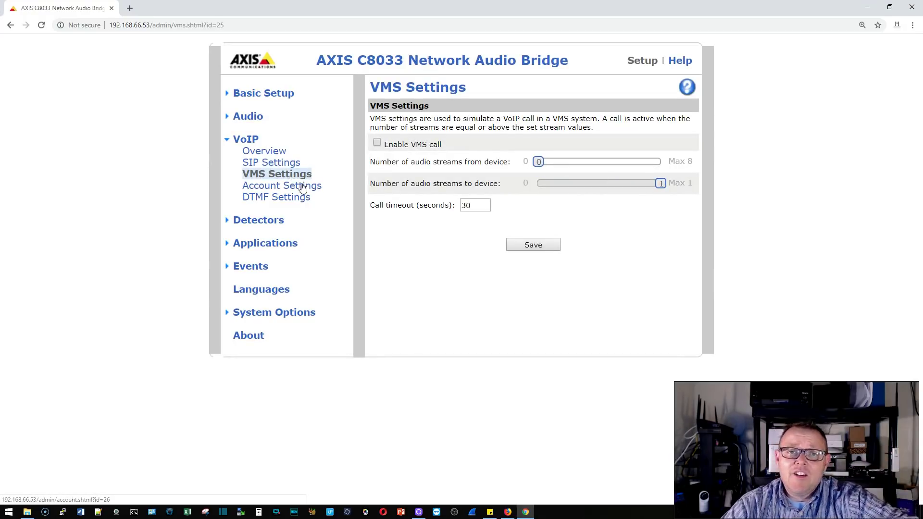
pyautogui.click(305, 187)
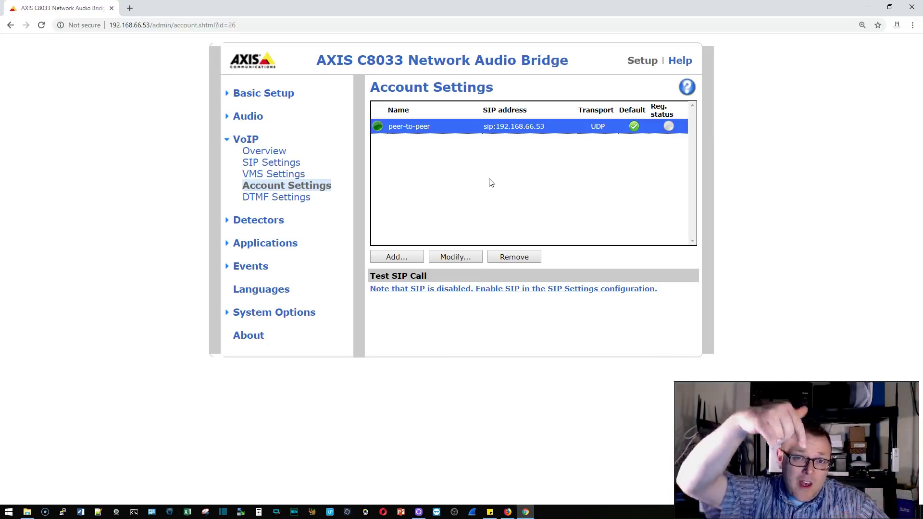
pyautogui.click(284, 198)
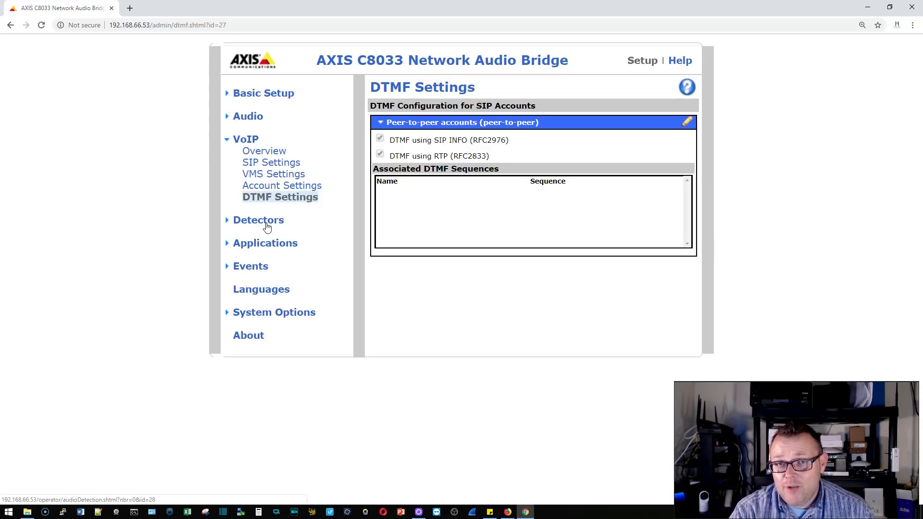
# Step: Open Audio Detection under Detectors, showing the audio alarm level at 100
pyautogui.click(268, 226)
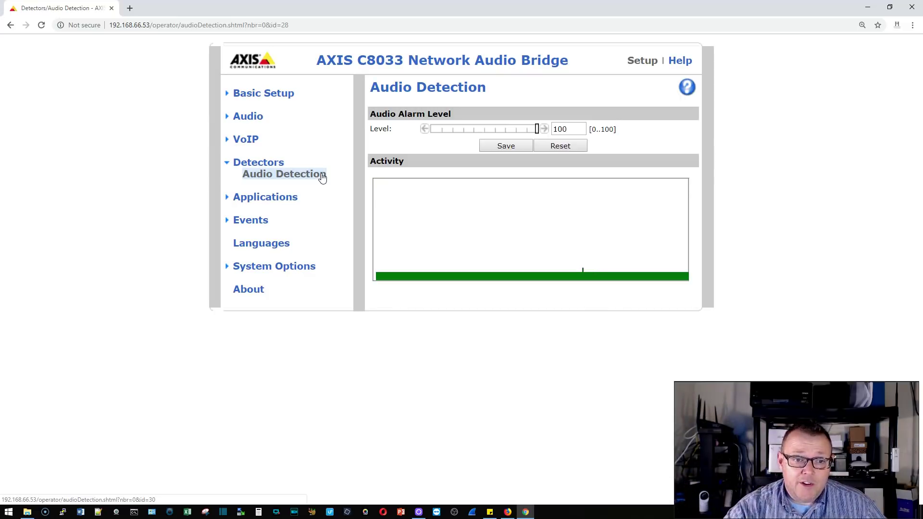
# Step: Open Application Packages, listing AXIS Audio Player 0.14-0 as installed but stopped
pyautogui.click(277, 199)
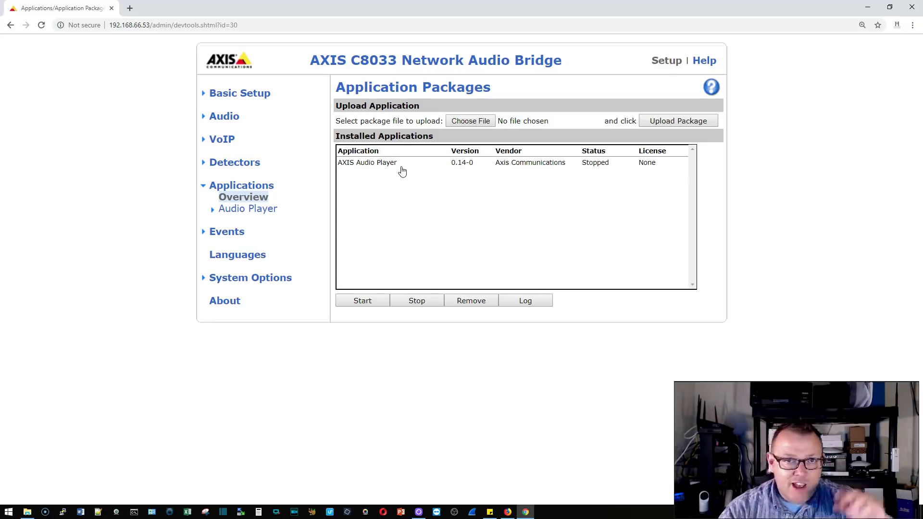
# Step: View the Audio Player settings, then the Action Rules list with the Audio: Ringing rule
pyautogui.click(239, 209)
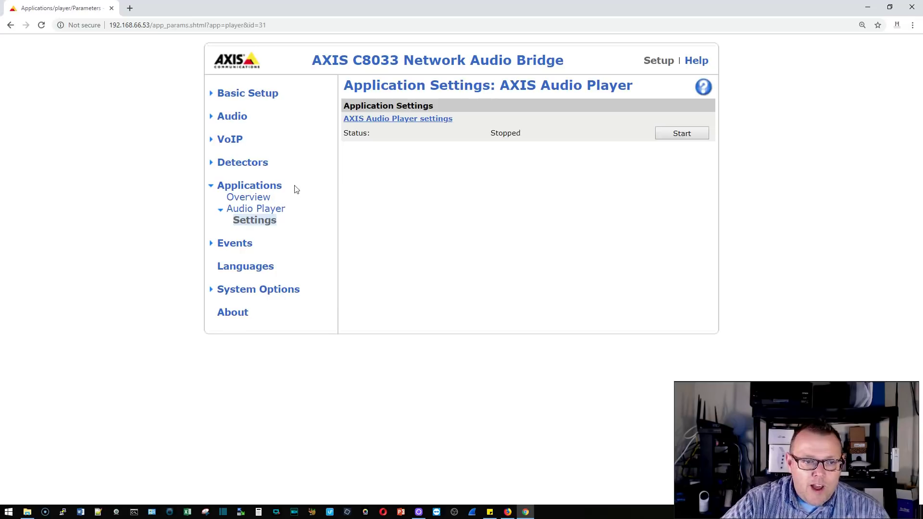
pyautogui.click(233, 244)
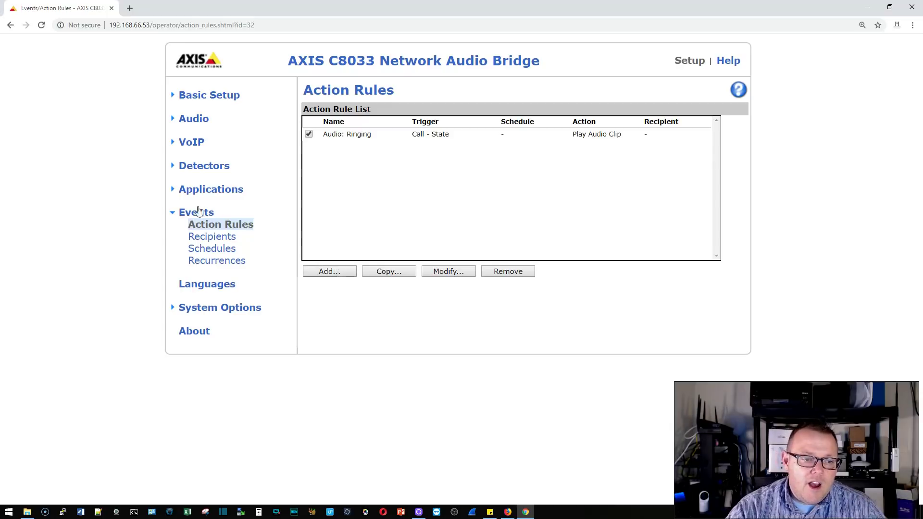
# Step: Browse event Recipients, Schedules and the empty Recurrences list, then Languages with English selected
pyautogui.click(200, 235)
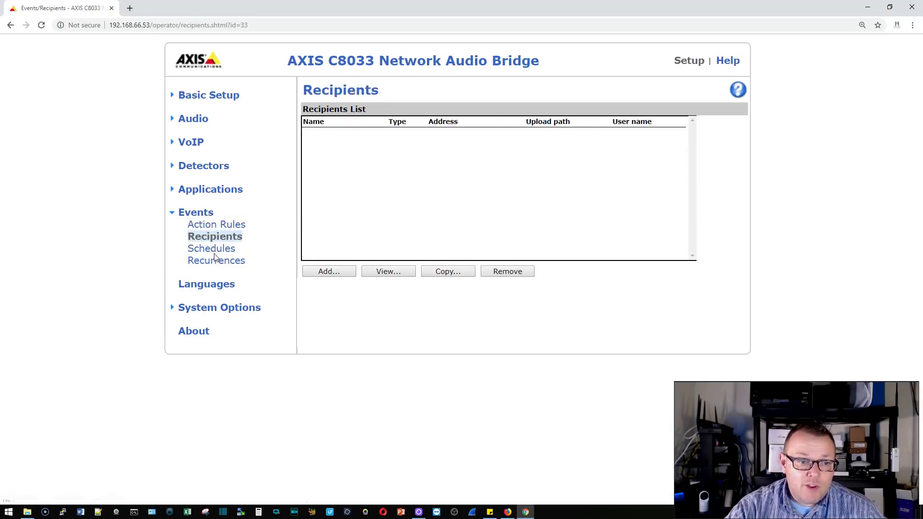
pyautogui.click(214, 249)
pyautogui.click(224, 264)
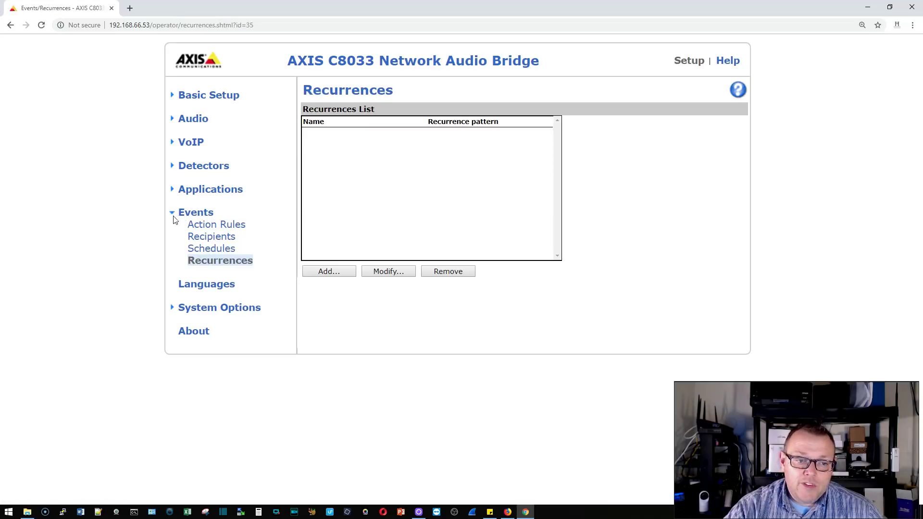
pyautogui.click(206, 285)
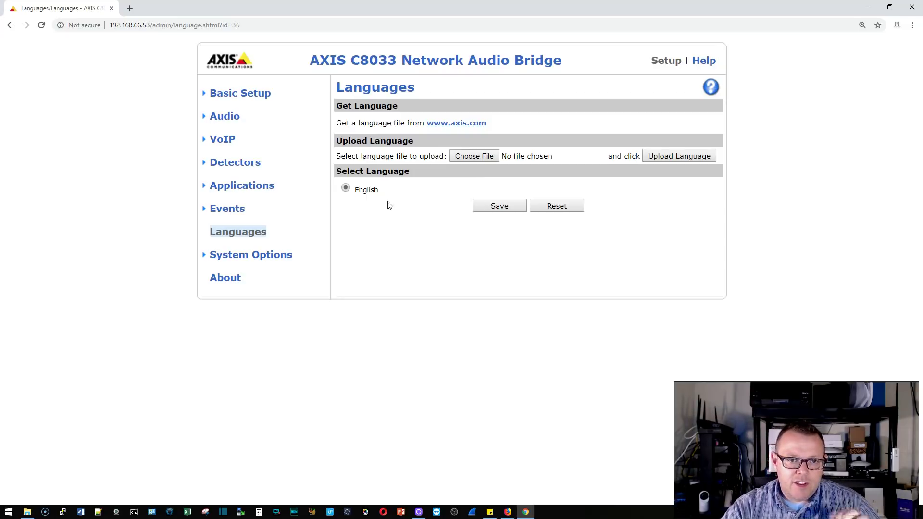
# Step: Check Security > Users with two Administrator accounts, then go to IP Address Filter
pyautogui.click(257, 259)
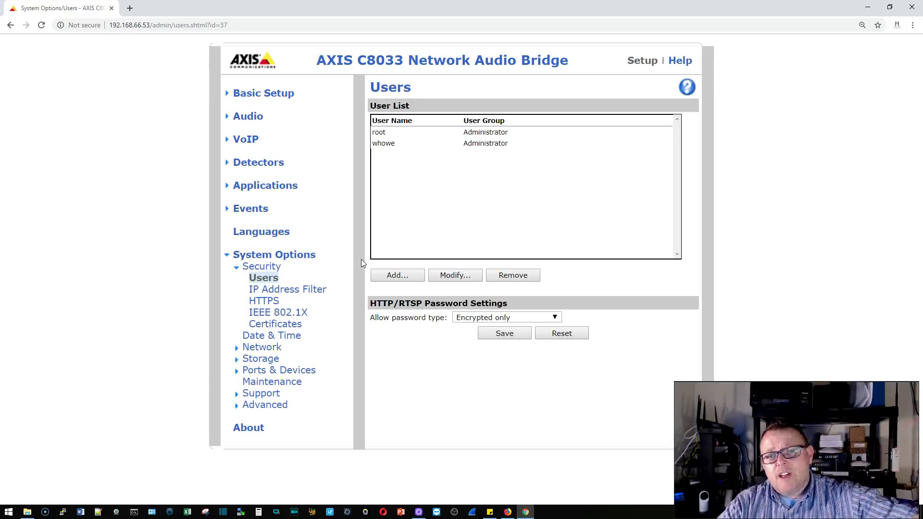
pyautogui.click(294, 291)
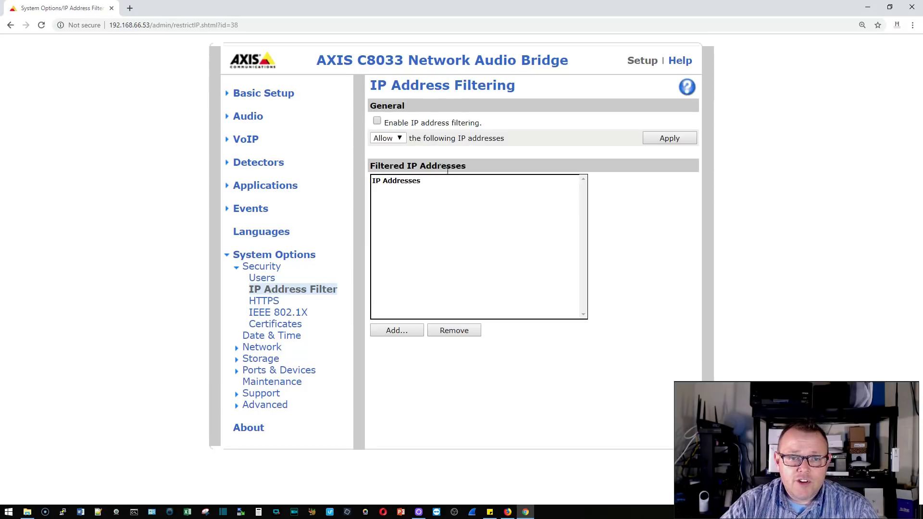
# Step: Leave IP address filtering disabled with Allow selected, then move to HTTPS settings
pyautogui.click(399, 139)
pyautogui.click(399, 139)
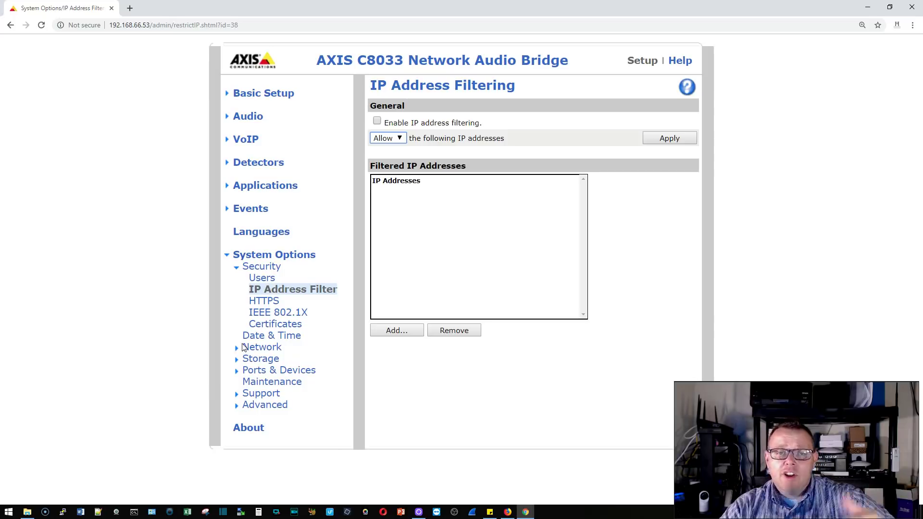
pyautogui.click(264, 301)
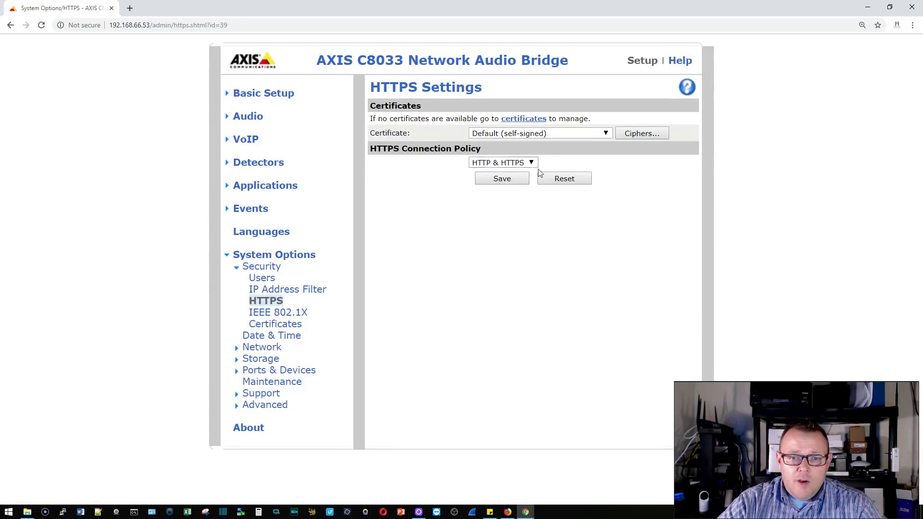
# Step: Set the HTTPS Connection Policy to HTTPS only with the Default (self-signed) certificate and save
pyautogui.click(502, 163)
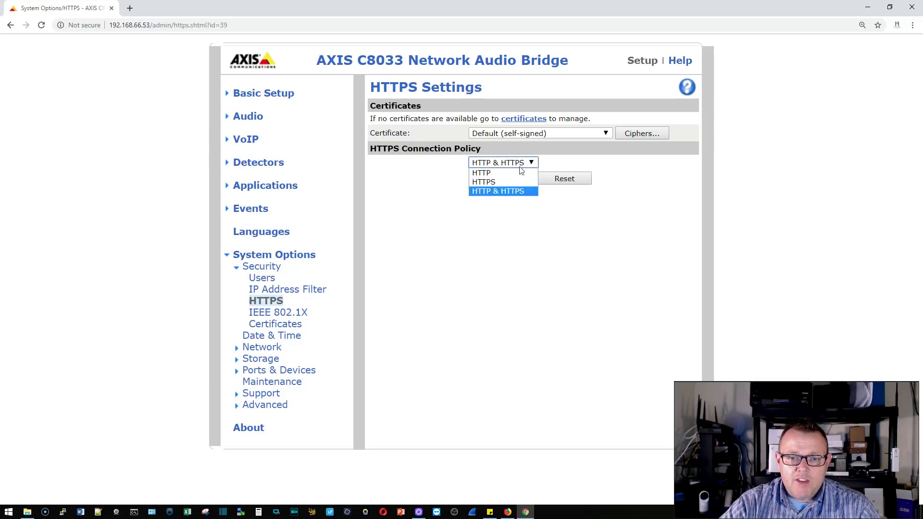
pyautogui.click(502, 180)
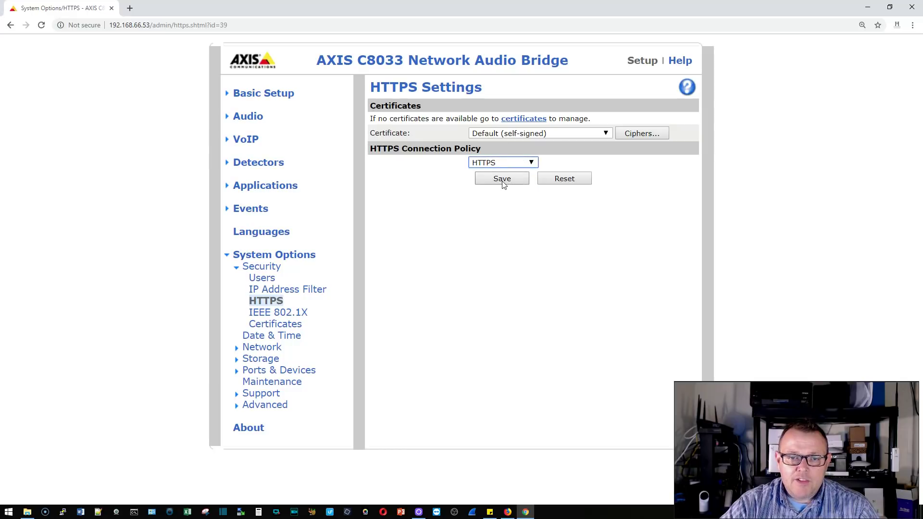
pyautogui.click(502, 182)
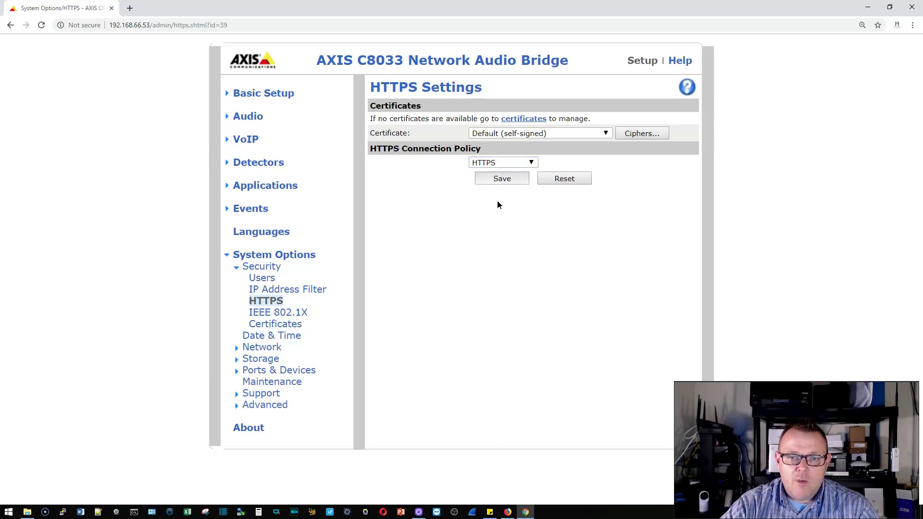
pyautogui.click(494, 134)
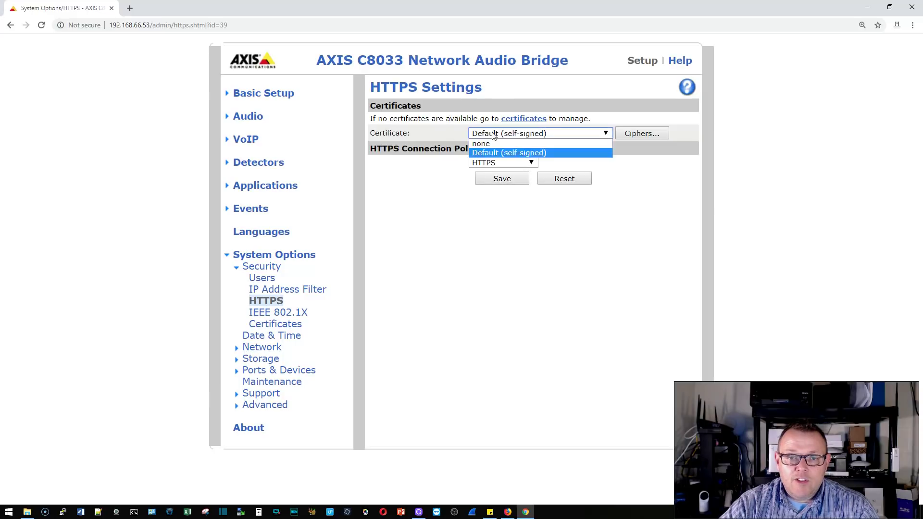
pyautogui.click(494, 136)
pyautogui.click(494, 135)
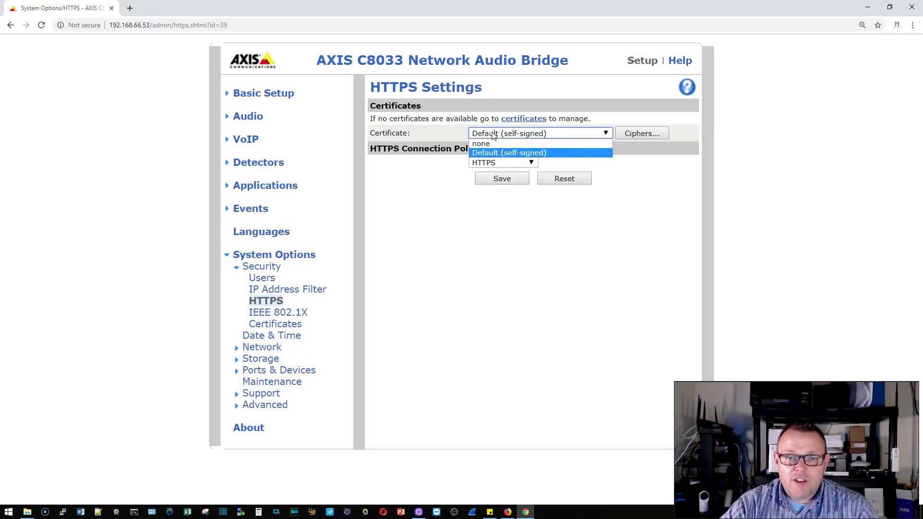
pyautogui.click(494, 136)
pyautogui.click(516, 134)
pyautogui.click(516, 135)
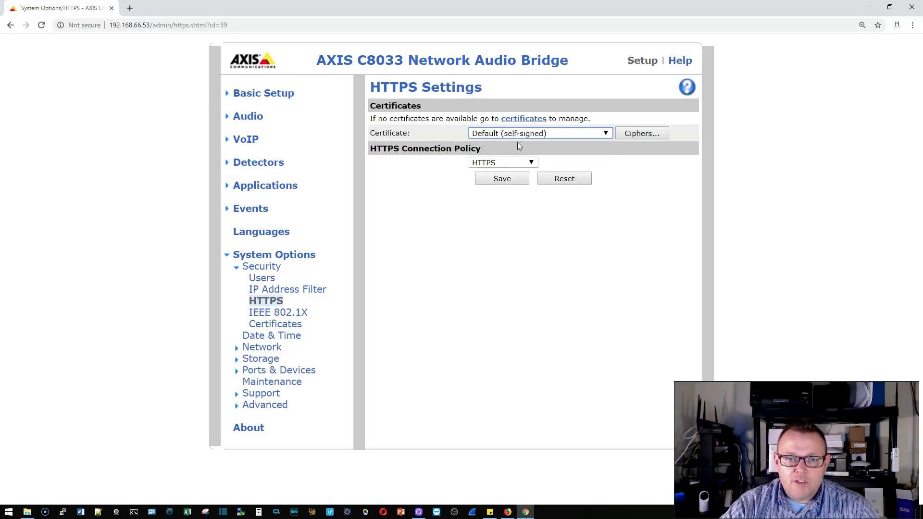
pyautogui.click(515, 182)
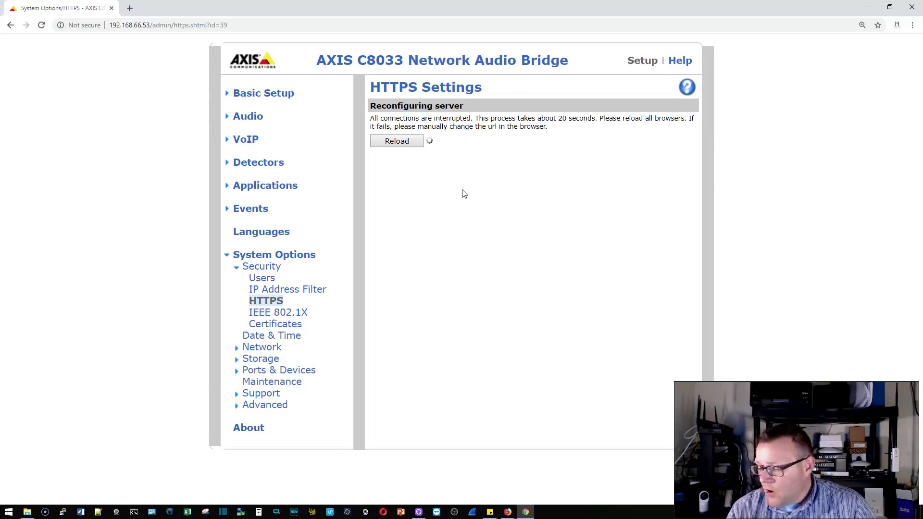
pyautogui.click(111, 28)
pyautogui.doubleClick(111, 28)
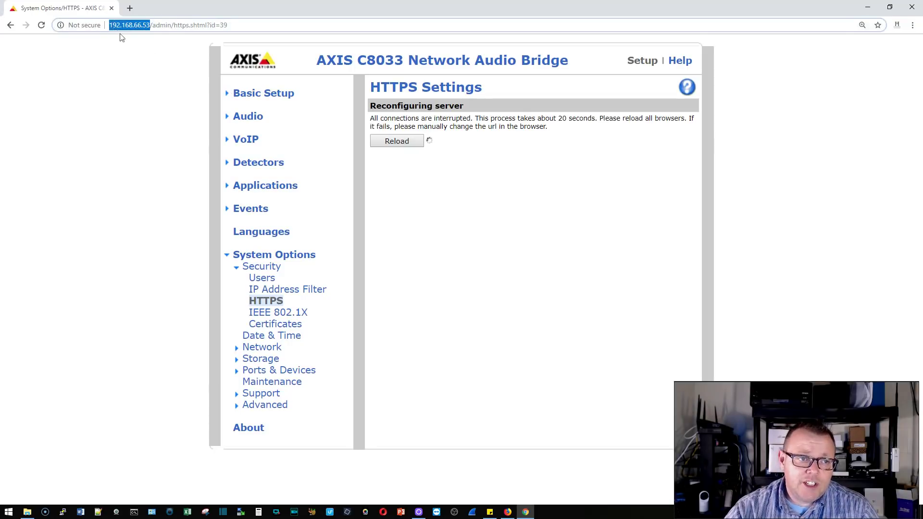
pyautogui.press('Left')
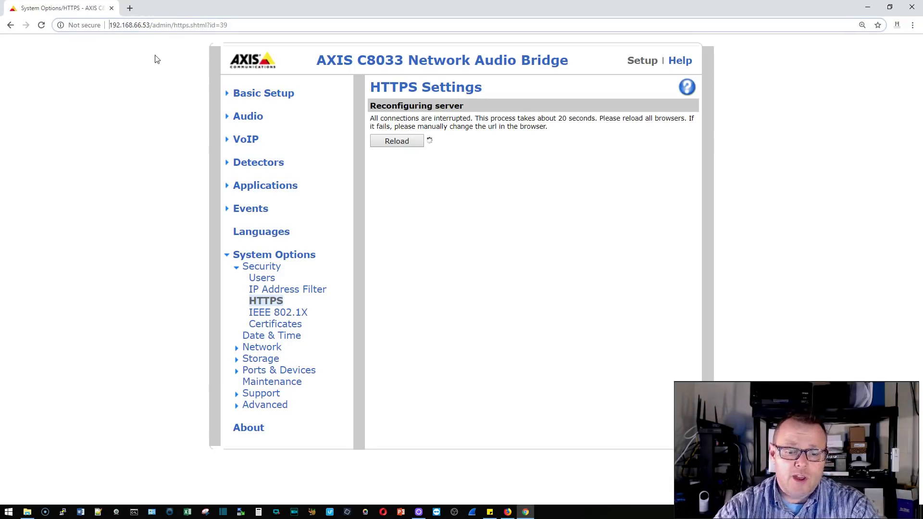
pyautogui.write('hht[s')
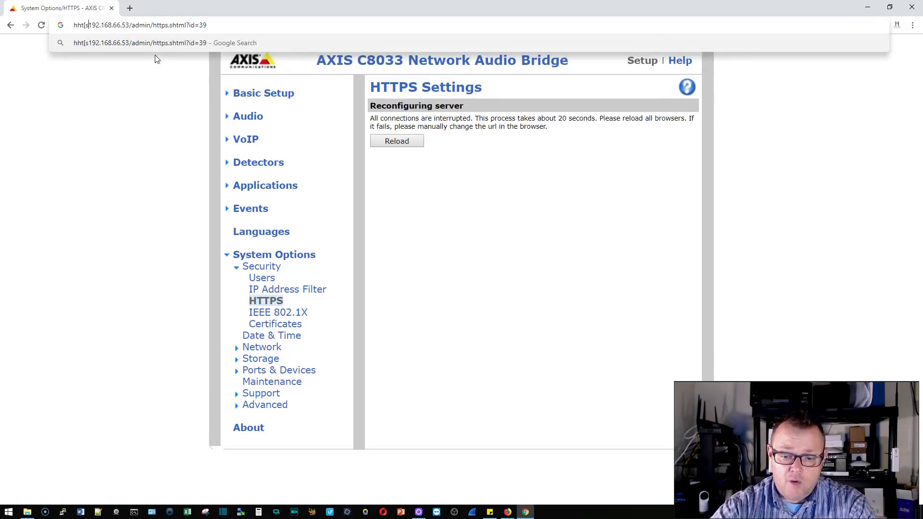
pyautogui.press('BackSpace')
pyautogui.press('BackSpace')
pyautogui.press('BackSpace')
pyautogui.press('BackSpace')
pyautogui.press('BackSpace')
pyautogui.write('htt')
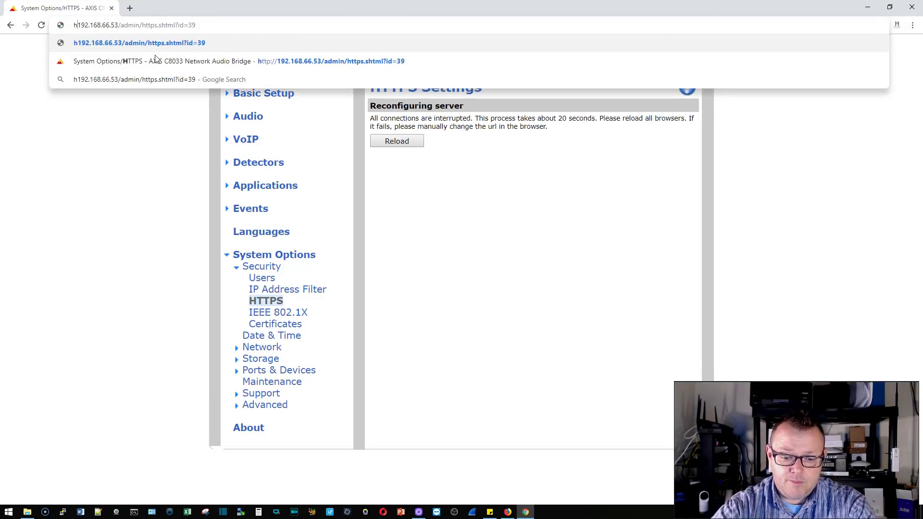
pyautogui.write('ps://')
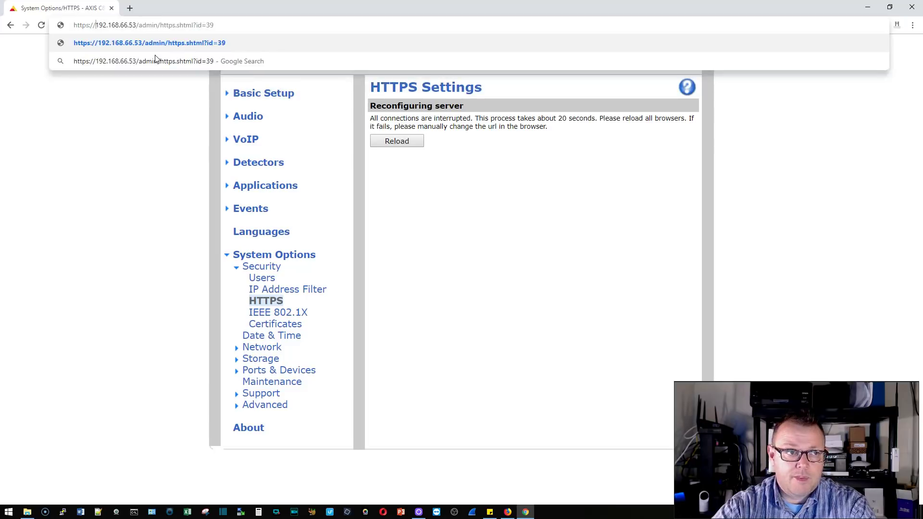
pyautogui.press('Return')
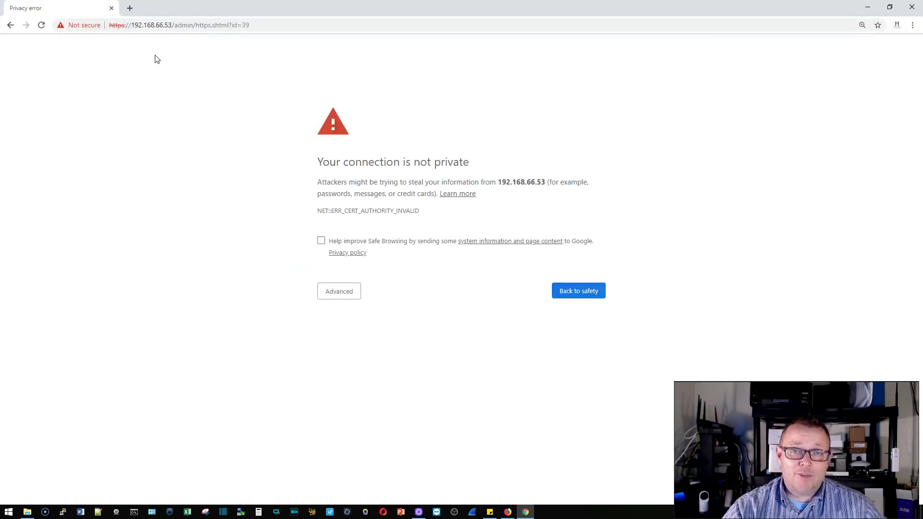
# Step: Proceed past the untrusted-certificate warning and sign in with the device username and password
pyautogui.click(332, 292)
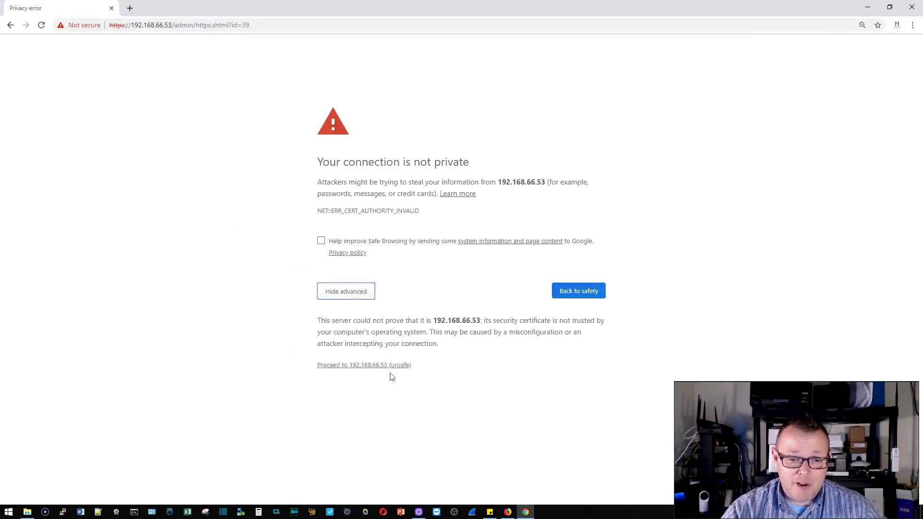
pyautogui.click(365, 367)
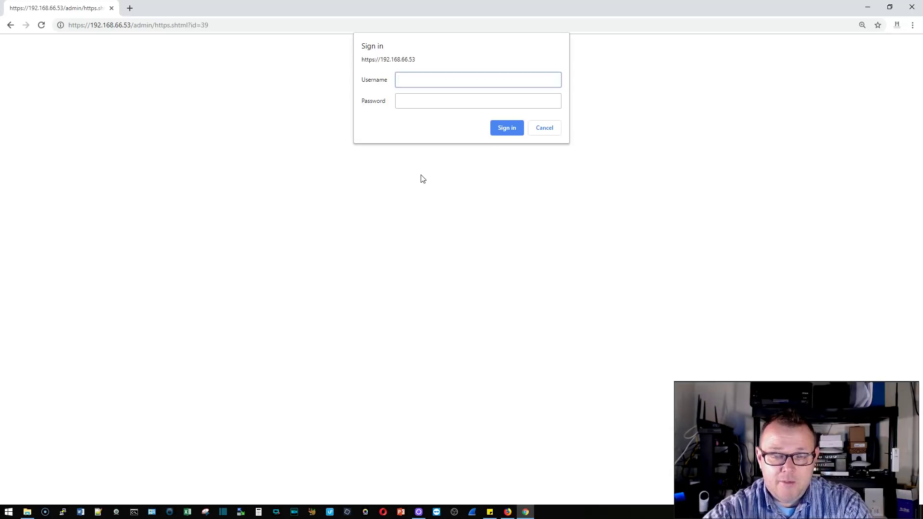
pyautogui.write('whowe')
pyautogui.press('Tab')
pyautogui.write('•')
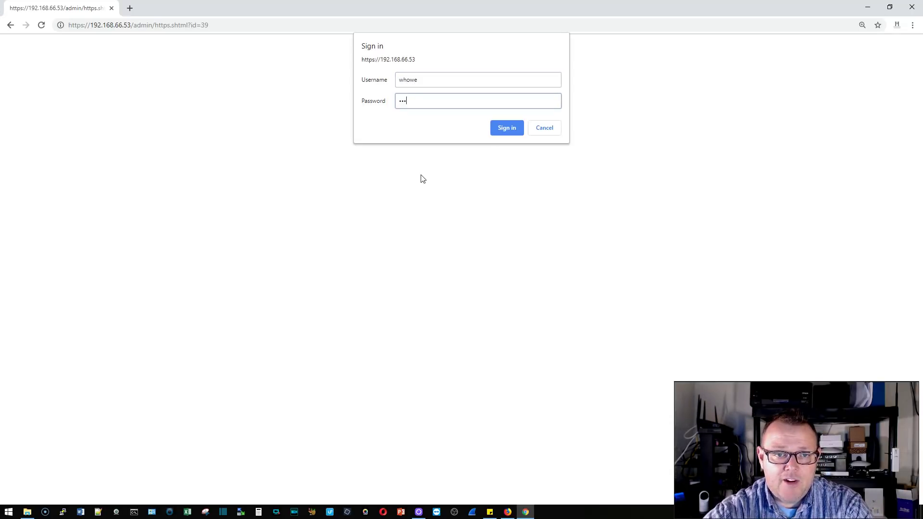
pyautogui.write('•••••••')
pyautogui.press('Return')
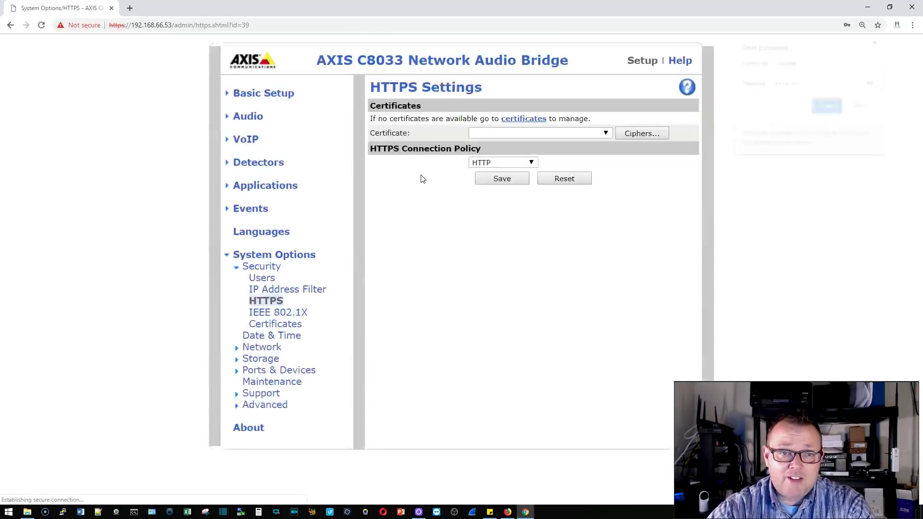
# Step: Decline saving the password in Chrome, then view IEEE 802.1X and the Certificates page
pyautogui.click(863, 107)
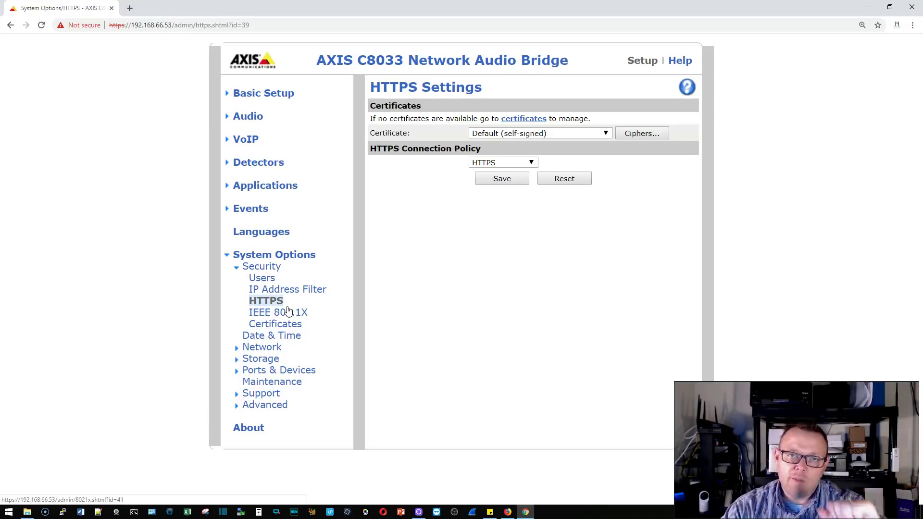
pyautogui.click(289, 315)
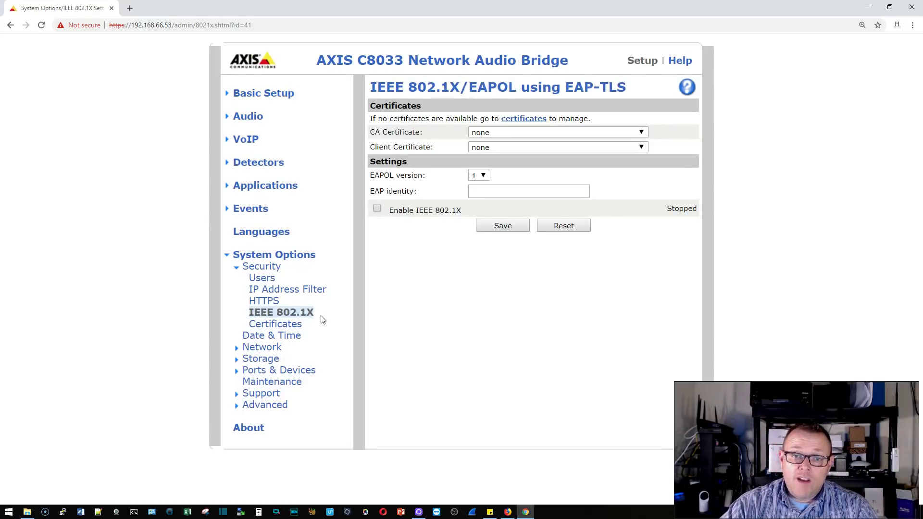
pyautogui.click(294, 325)
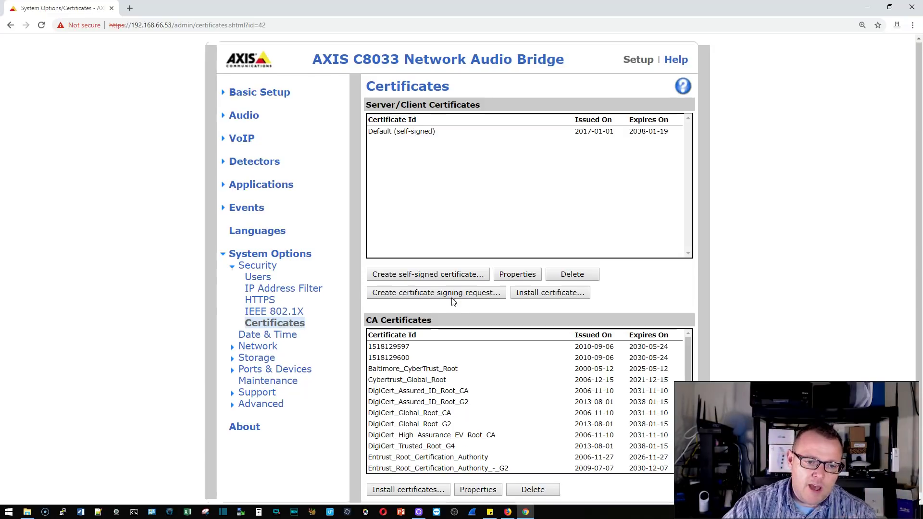
# Step: Review Date & Time, then the Network Basic, Advanced TCP/IP and SOCKS settings
pyautogui.click(279, 334)
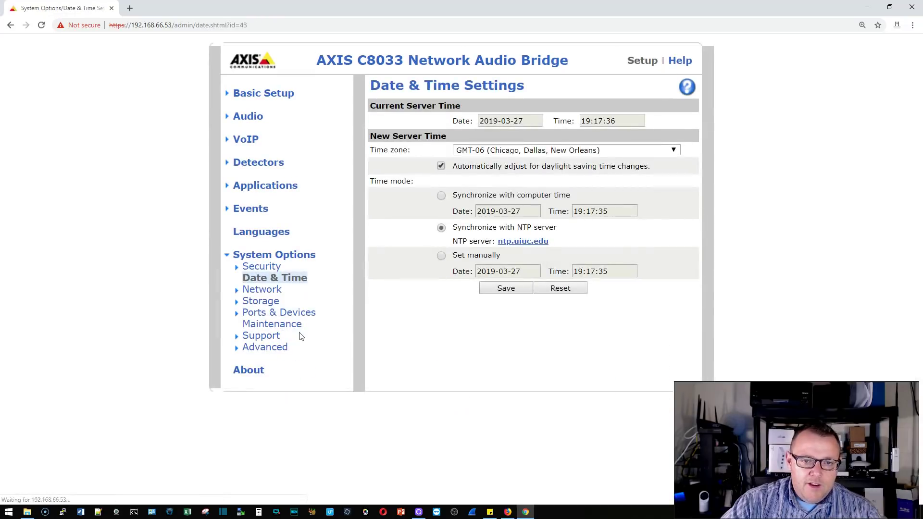
pyautogui.click(262, 290)
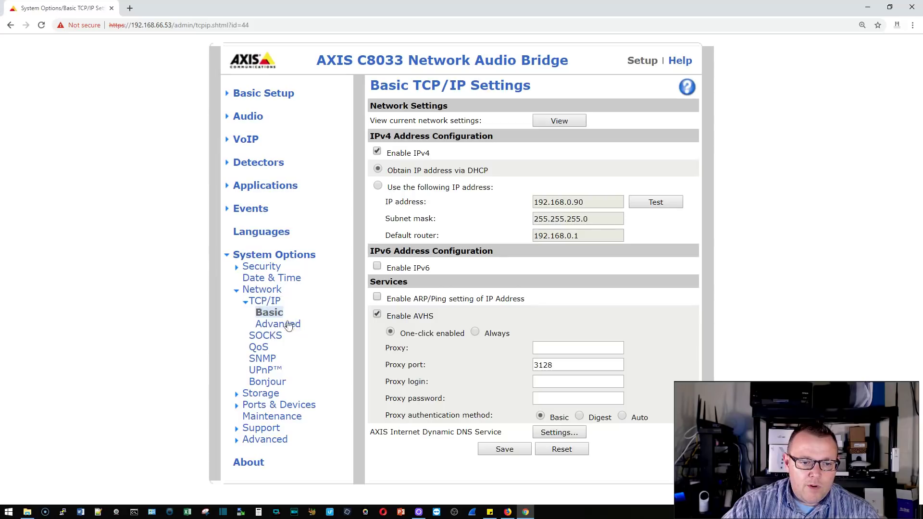
pyautogui.click(294, 328)
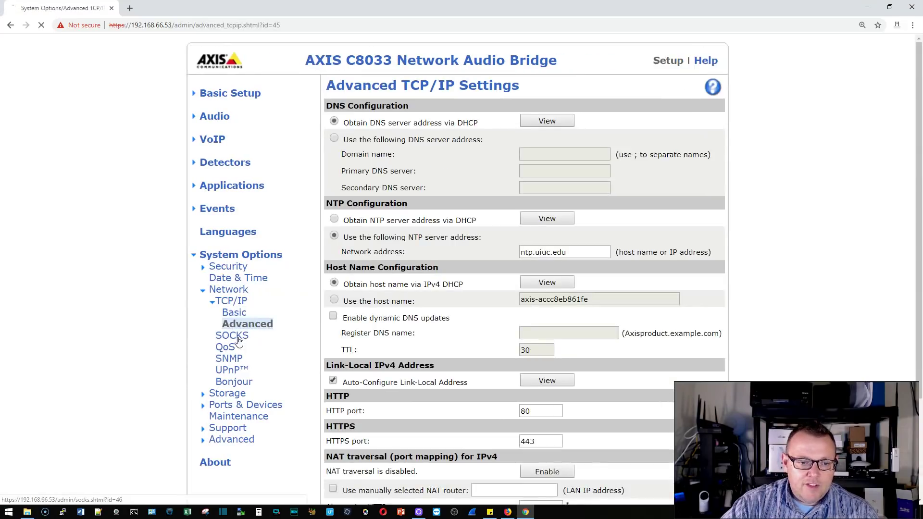
pyautogui.click(238, 339)
# Step: Review QoS, SNMP, UPnP and Bonjour, ending on Storage Overview with no SD card
pyautogui.click(262, 325)
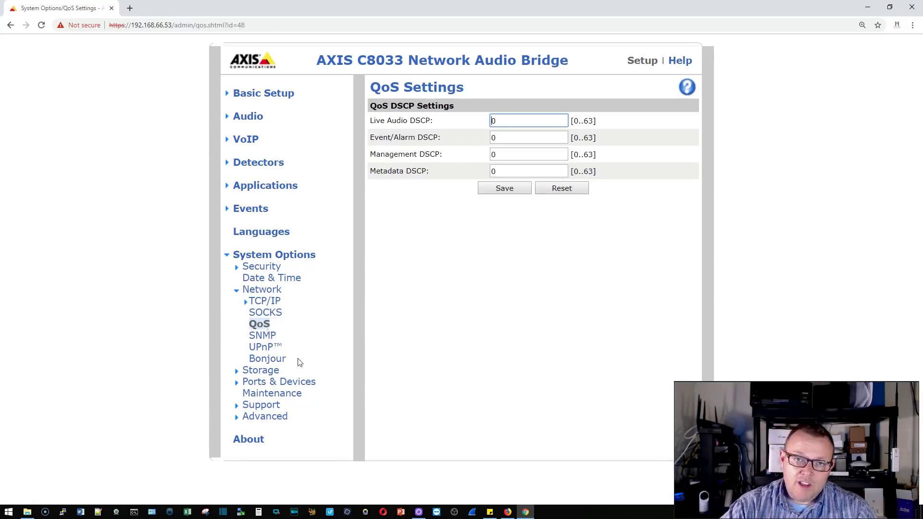
pyautogui.click(265, 336)
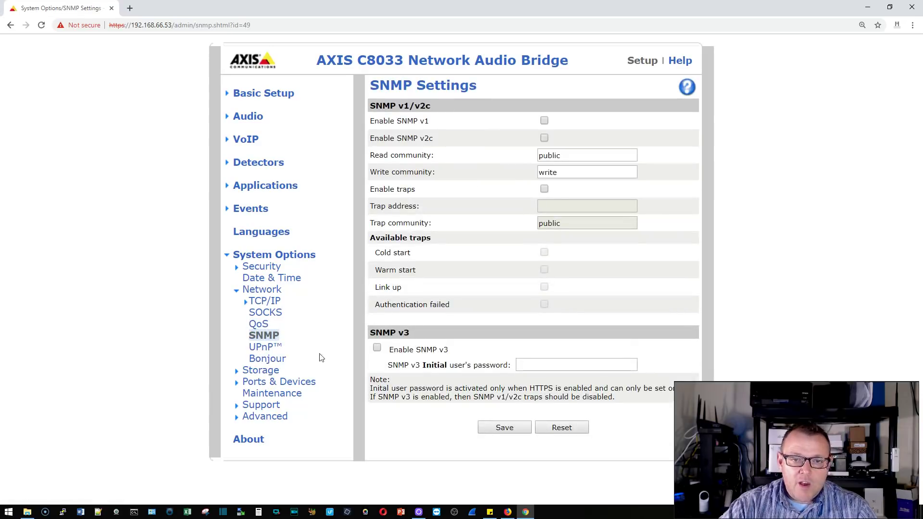
pyautogui.click(264, 351)
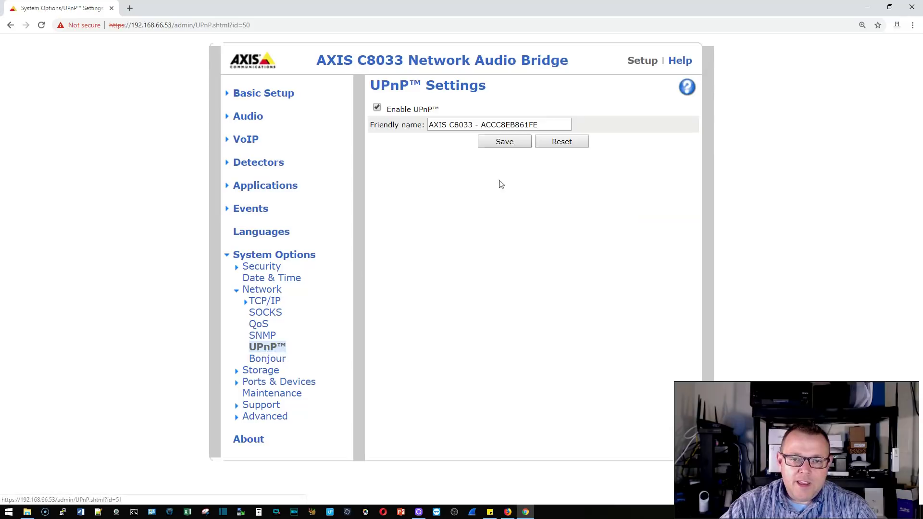
pyautogui.click(277, 365)
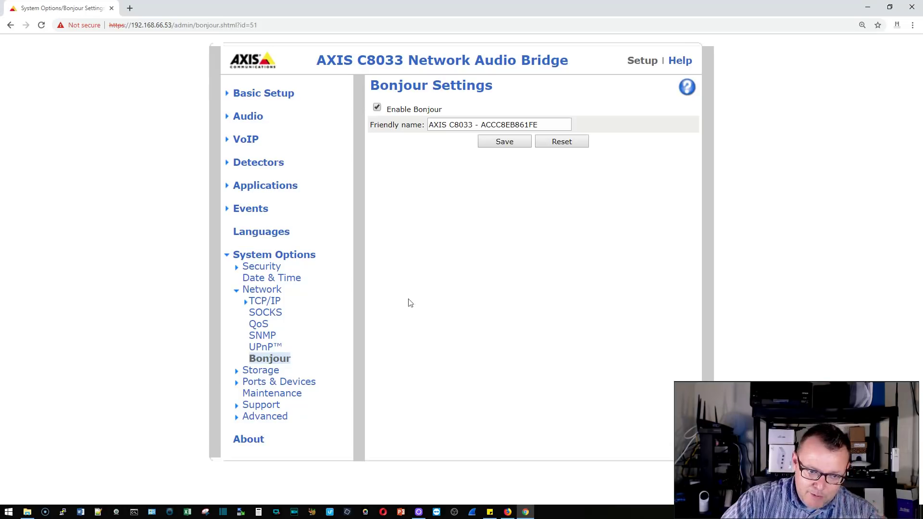
pyautogui.click(251, 370)
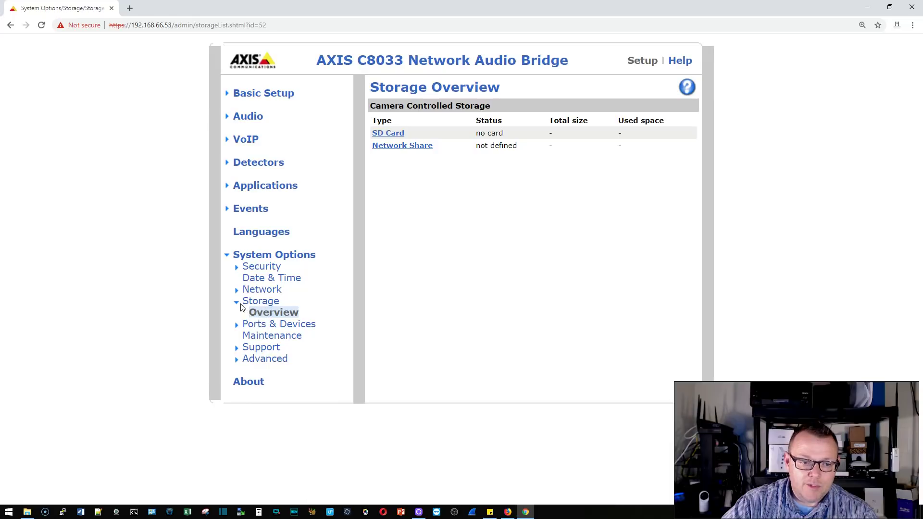
# Step: Review the I/O port settings, leaving Input 1 as Input with Open circuit normal state
pyautogui.click(268, 325)
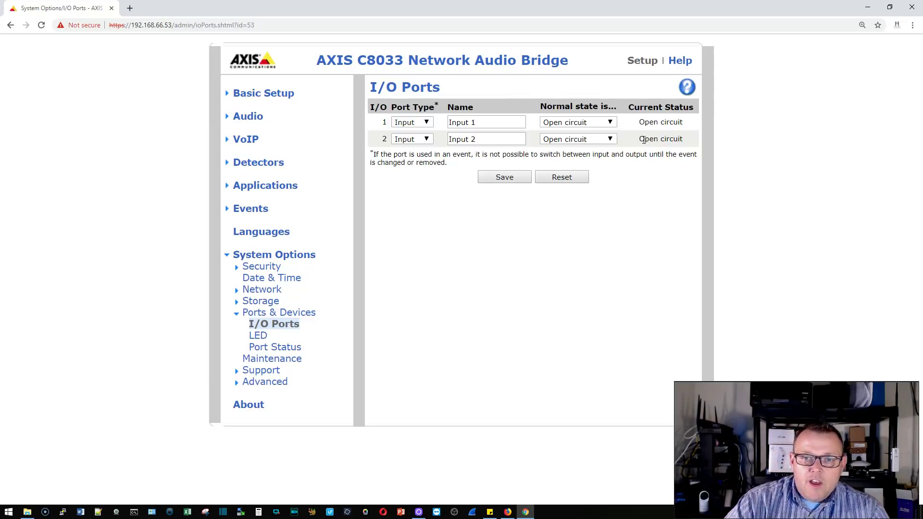
pyautogui.click(432, 126)
pyautogui.click(442, 125)
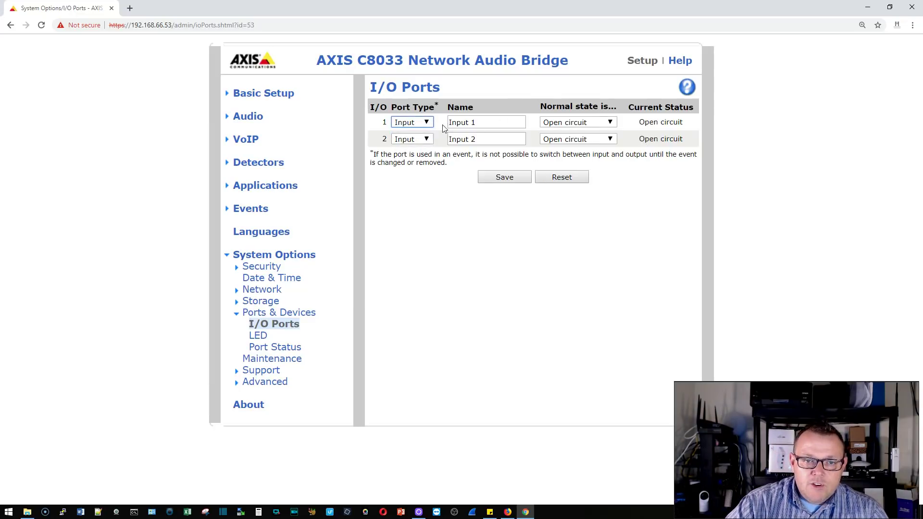
pyautogui.click(599, 123)
pyautogui.click(599, 123)
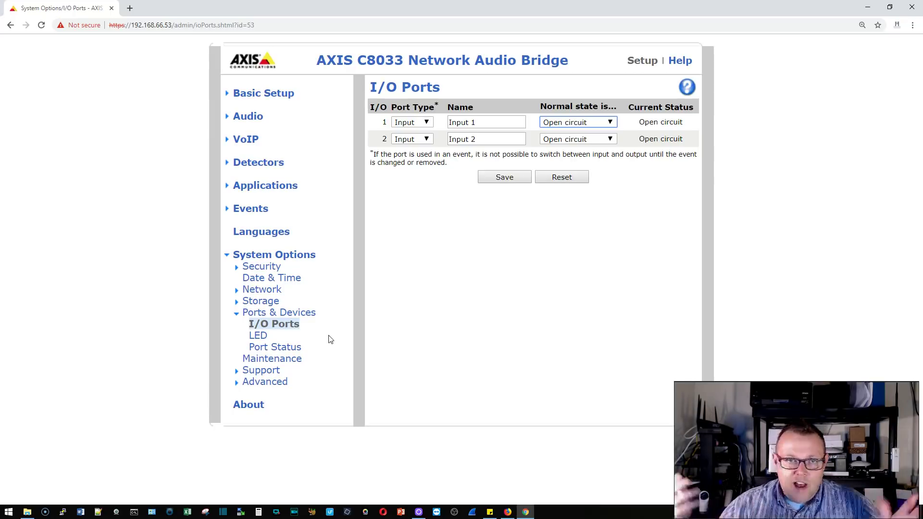
# Step: Look over the LED settings and input port status, then bring up Server Maintenance
pyautogui.click(259, 337)
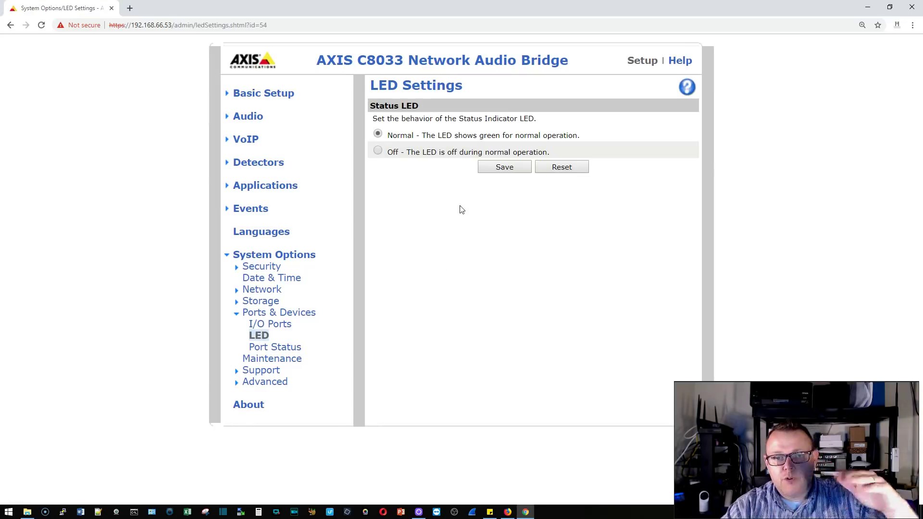
pyautogui.click(275, 347)
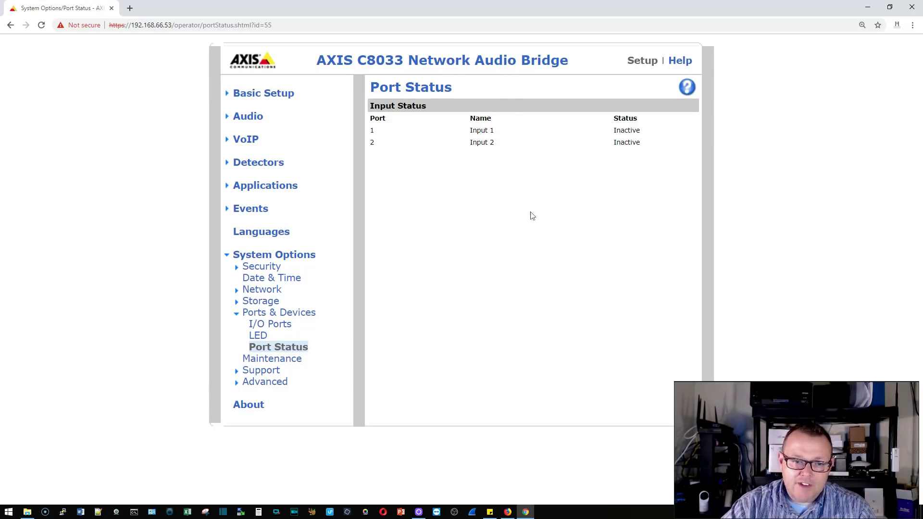
pyautogui.click(283, 360)
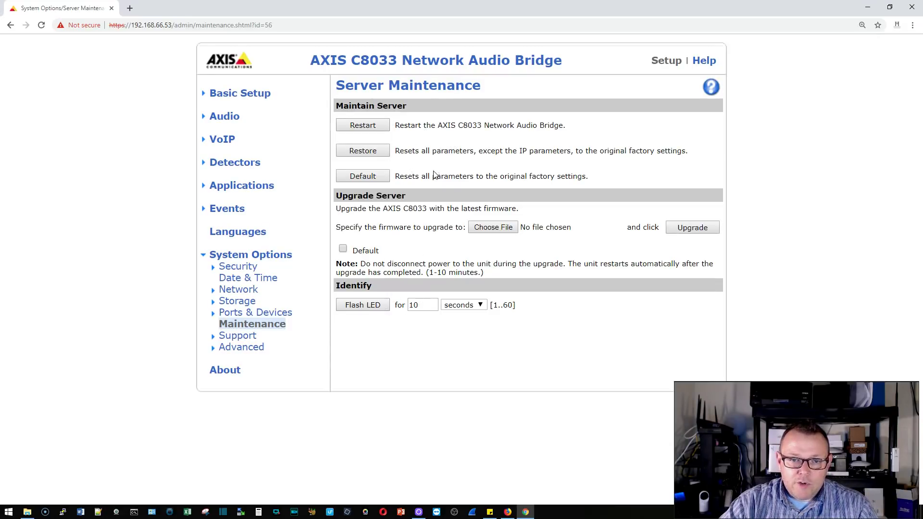
# Step: Review the Restore option, flash the LED three times (10 seconds each), then open Support Overview
pyautogui.moveTo(400, 151); pyautogui.dragTo(496, 152)
pyautogui.click(536, 155)
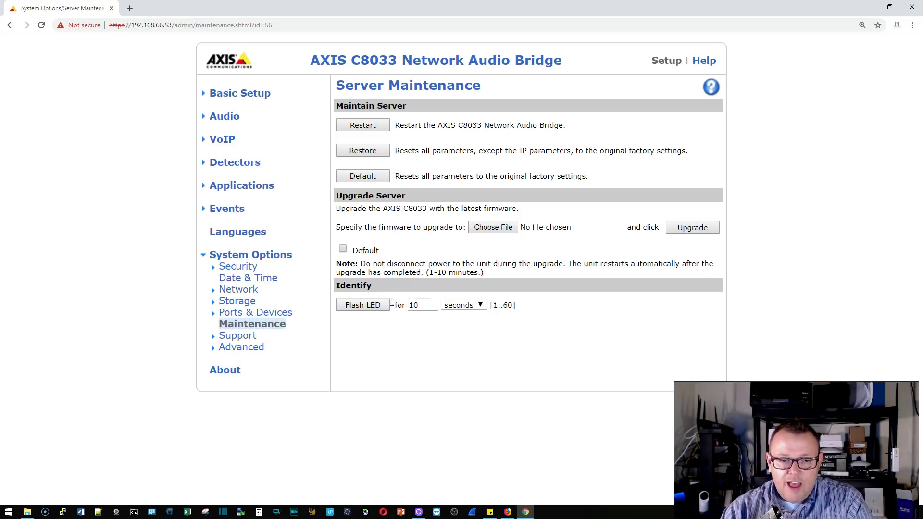
pyautogui.click(380, 309)
pyautogui.click(380, 309)
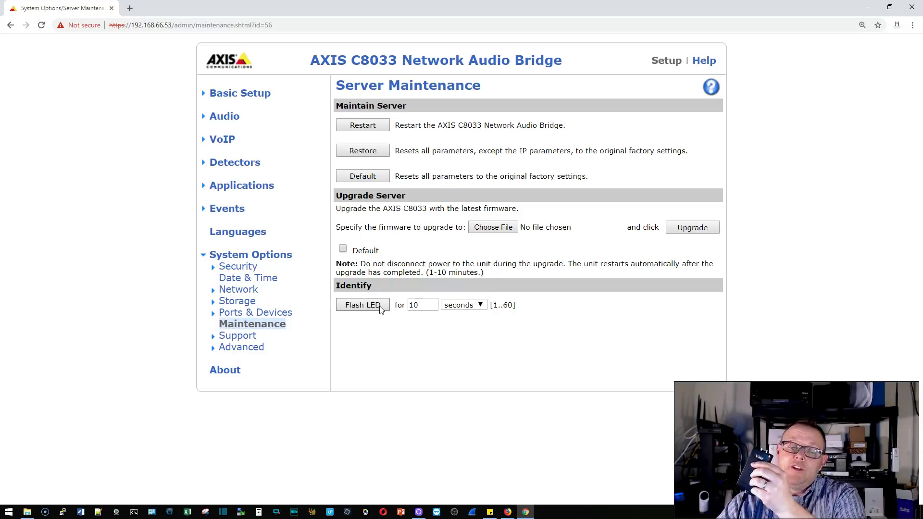
pyautogui.click(380, 309)
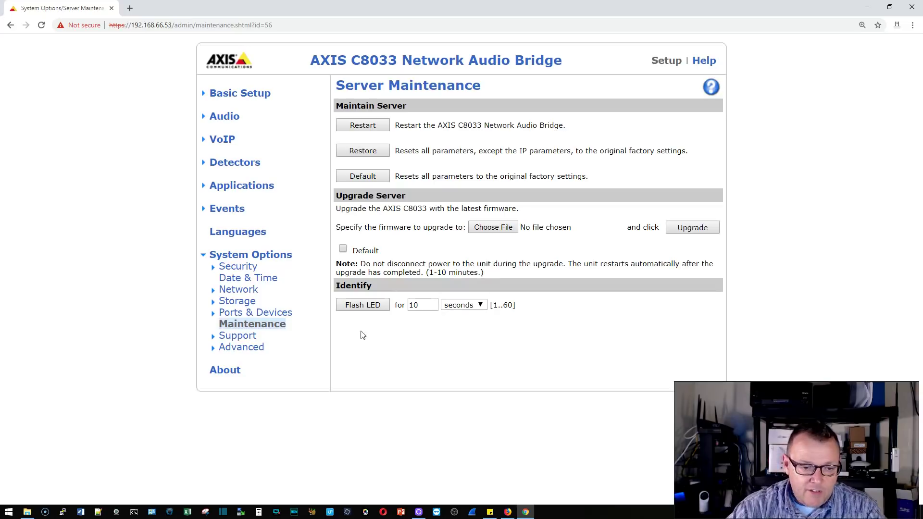
pyautogui.click(256, 336)
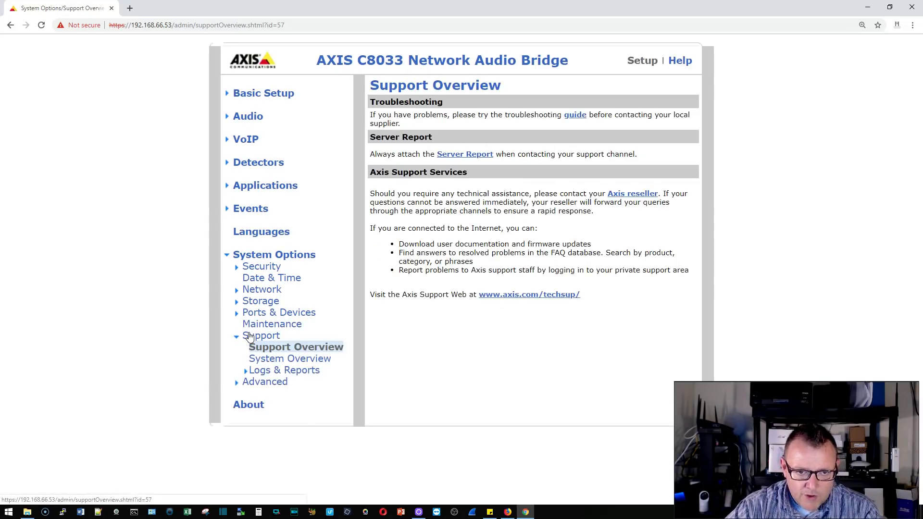